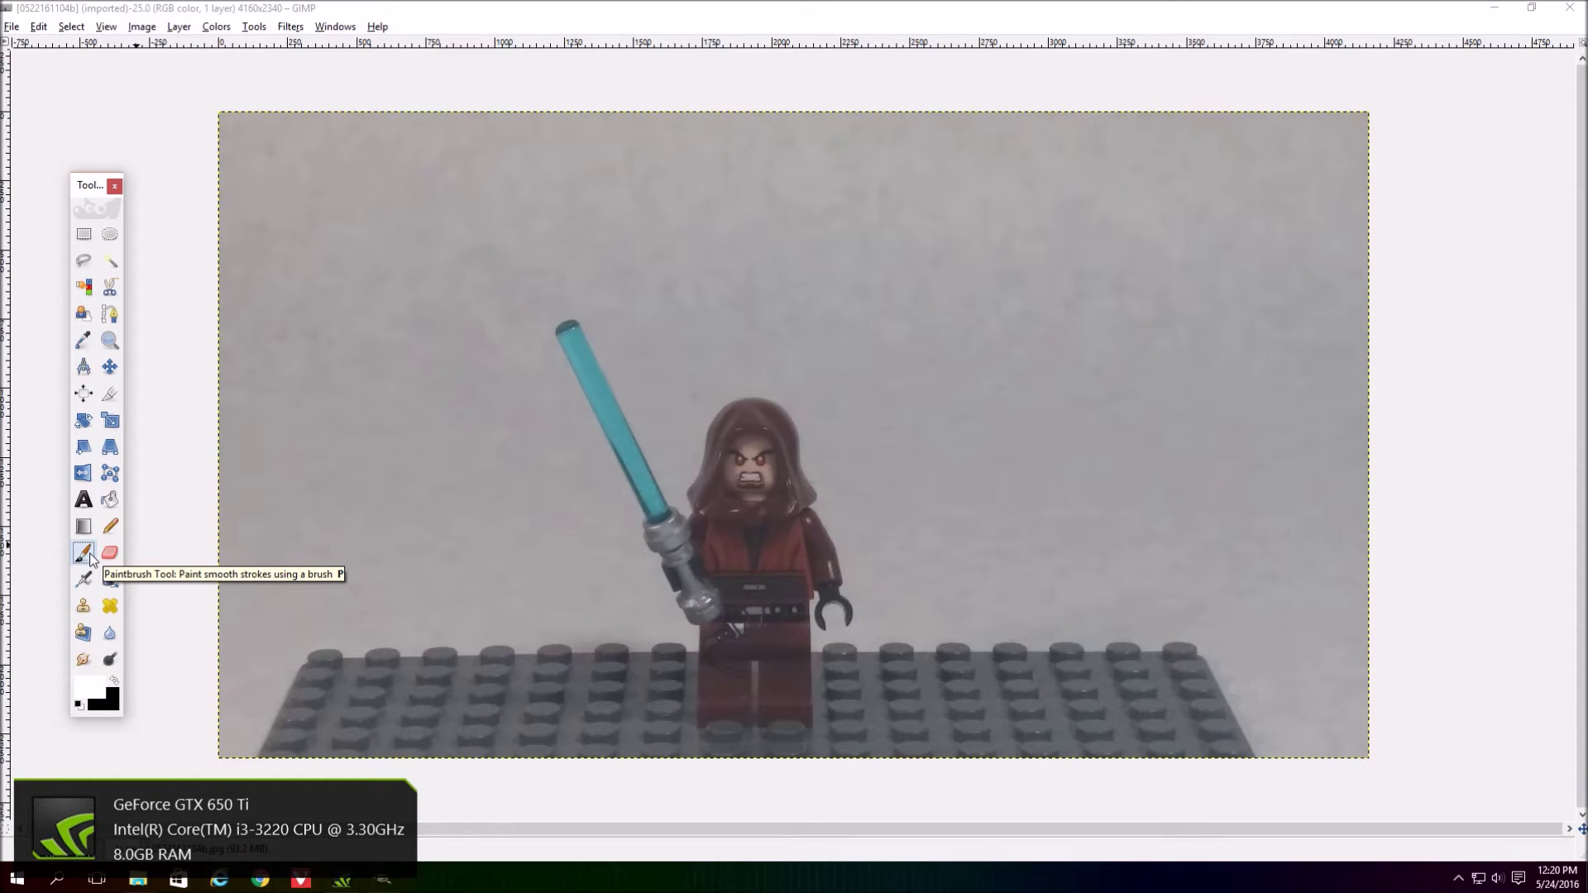
Choose the Paintbrush with bright purple from recent colours as foreground, and show its Tool Options
left_click(90, 559)
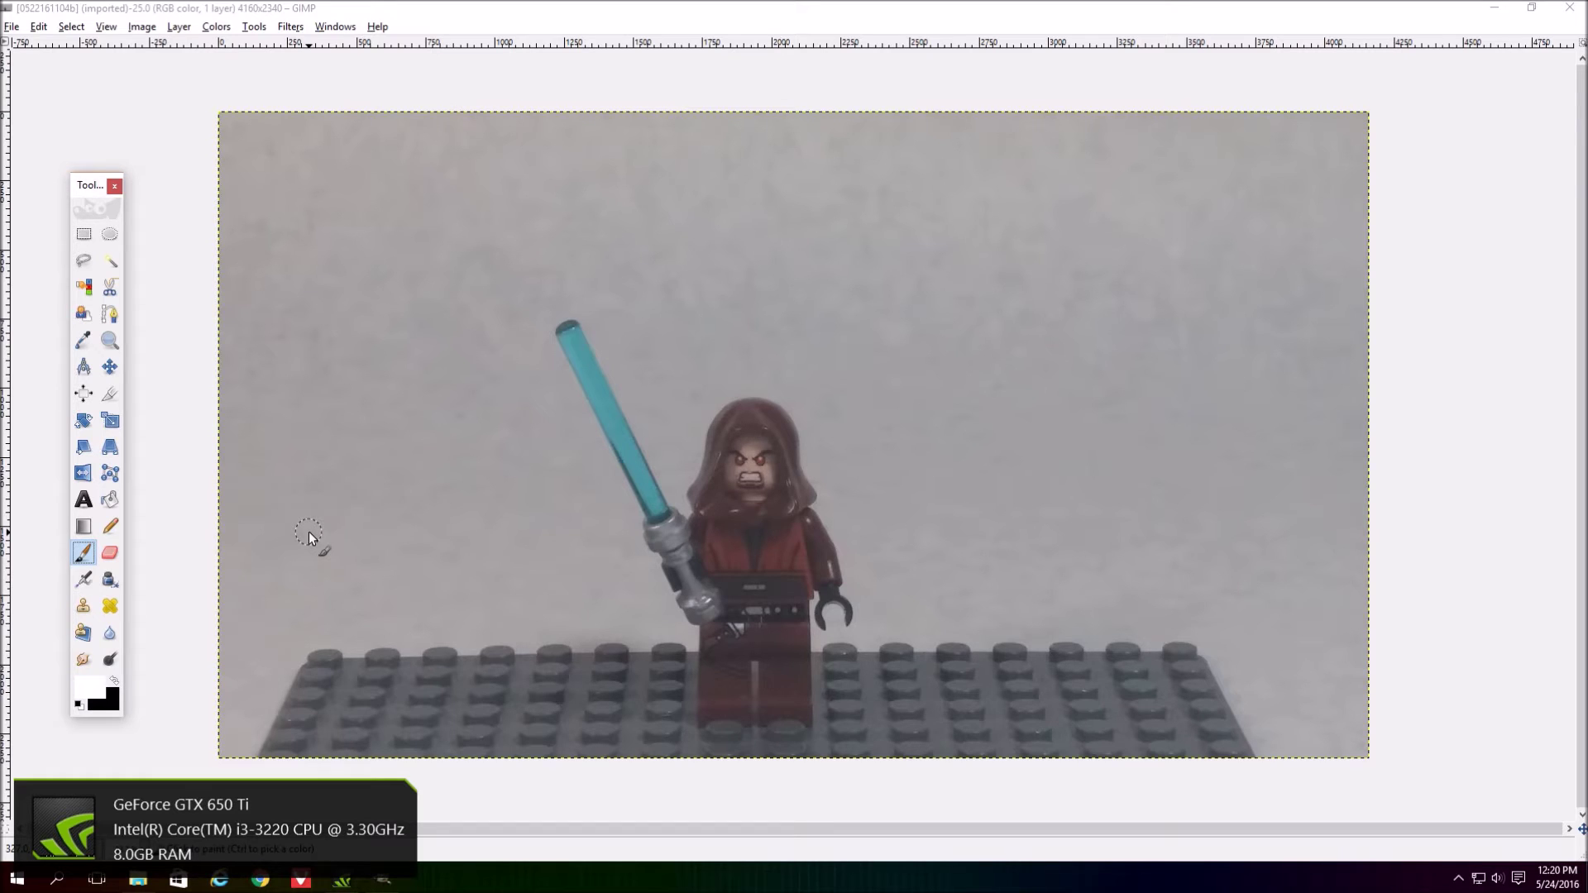
left_click(113, 682)
left_click(97, 698)
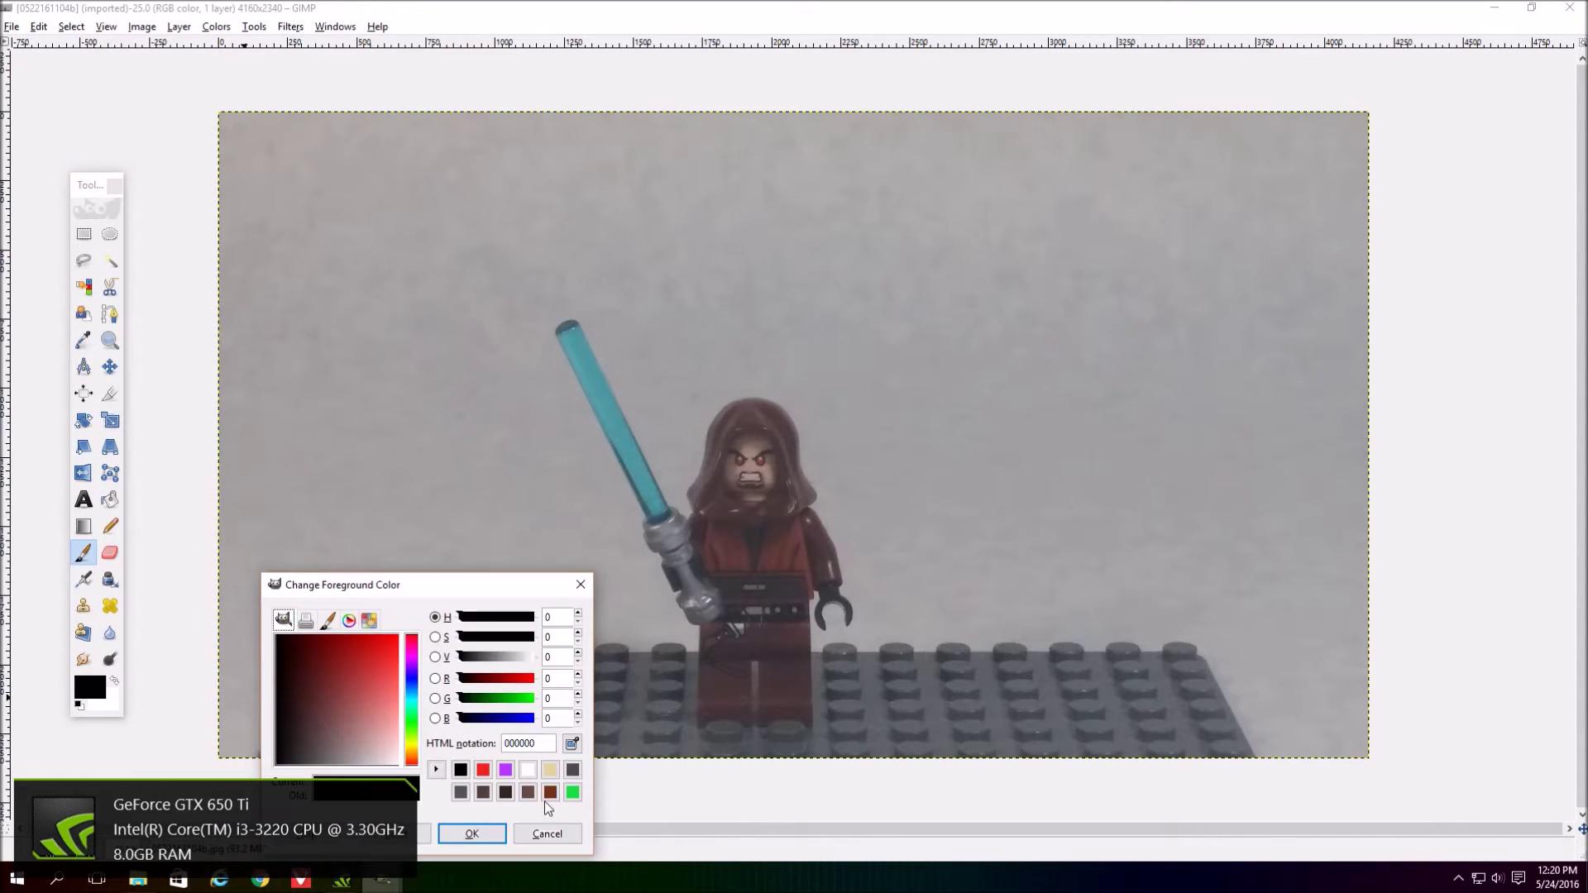
left_click(508, 773)
left_click(465, 830)
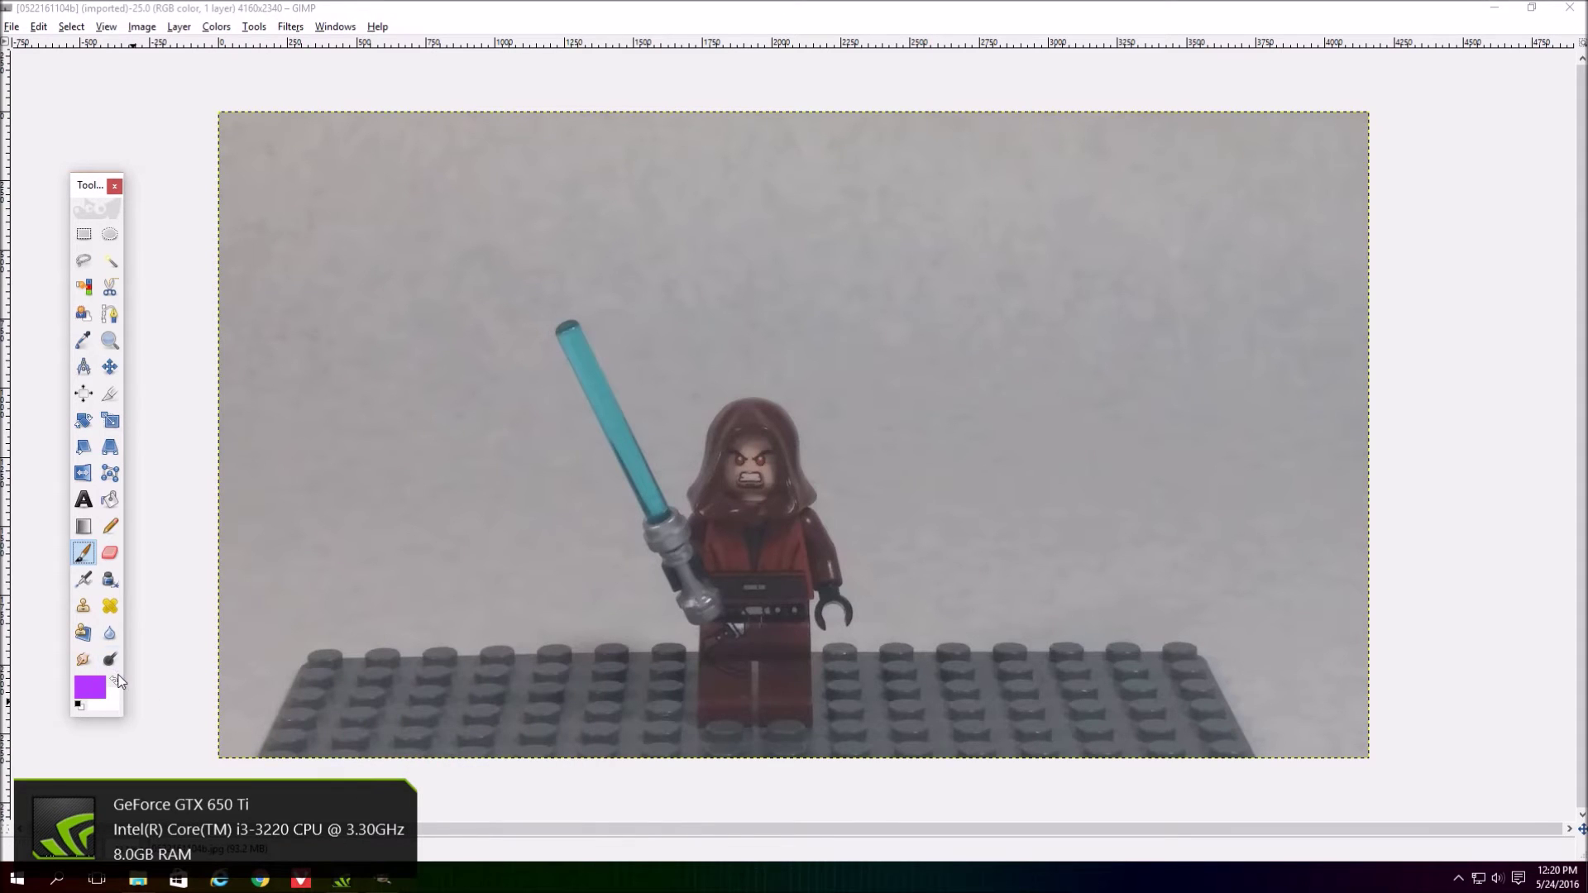
double_click(84, 560)
mouse_move(49, 447)
left_mouse_down()
mouse_move(91, 207)
mouse_move(78, 191)
left_mouse_up()
Raise the 2. Hardness 025 paintbrush size from about 102 to 200.38
left_click(53, 301)
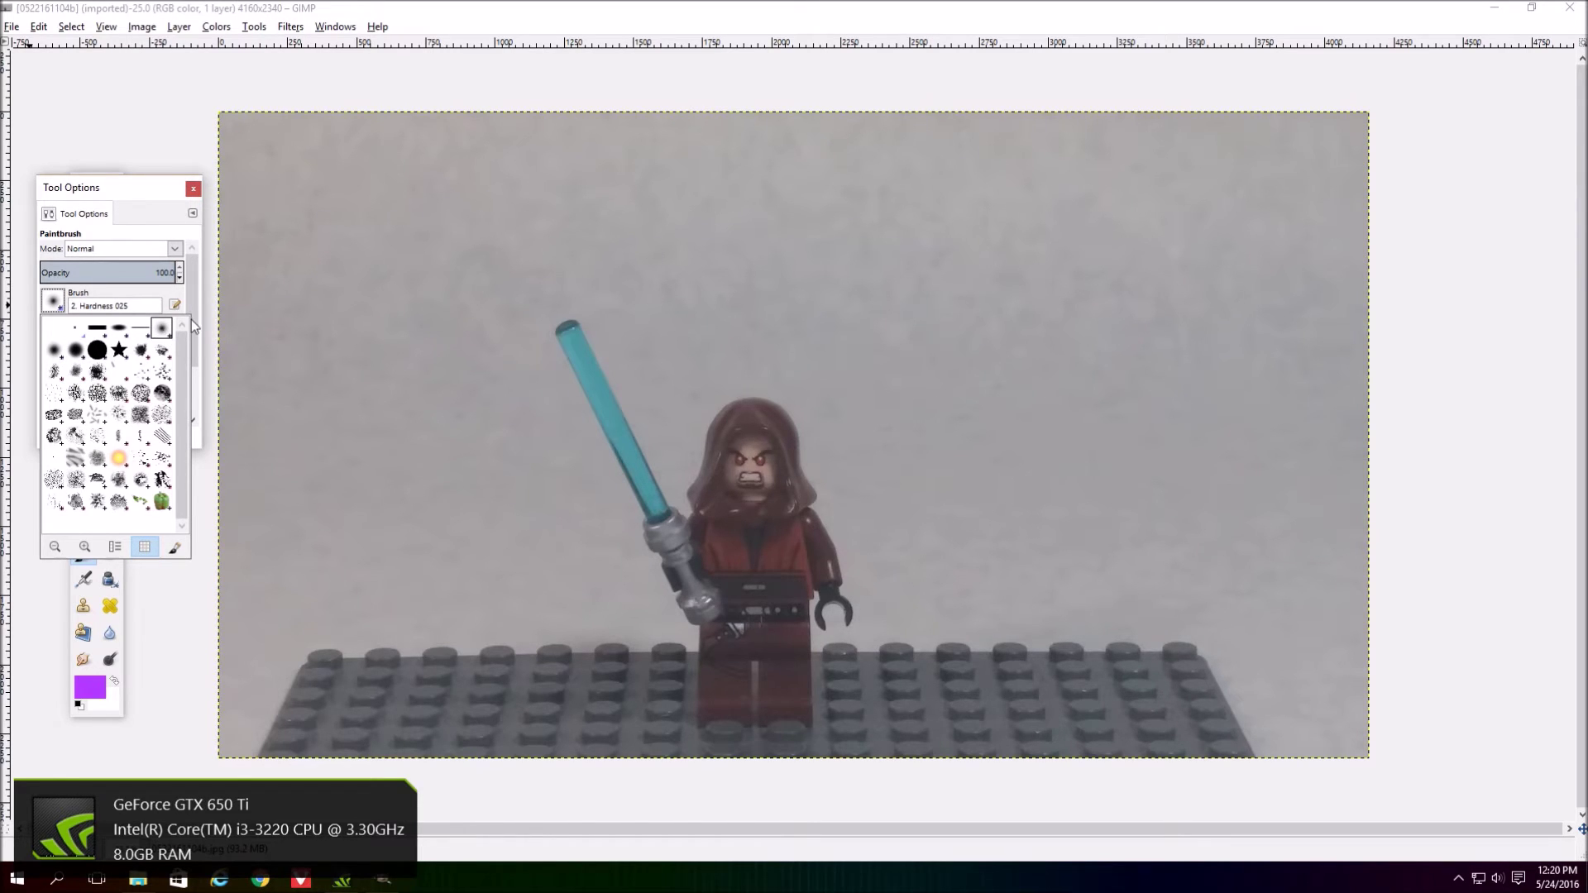
left_click(125, 162)
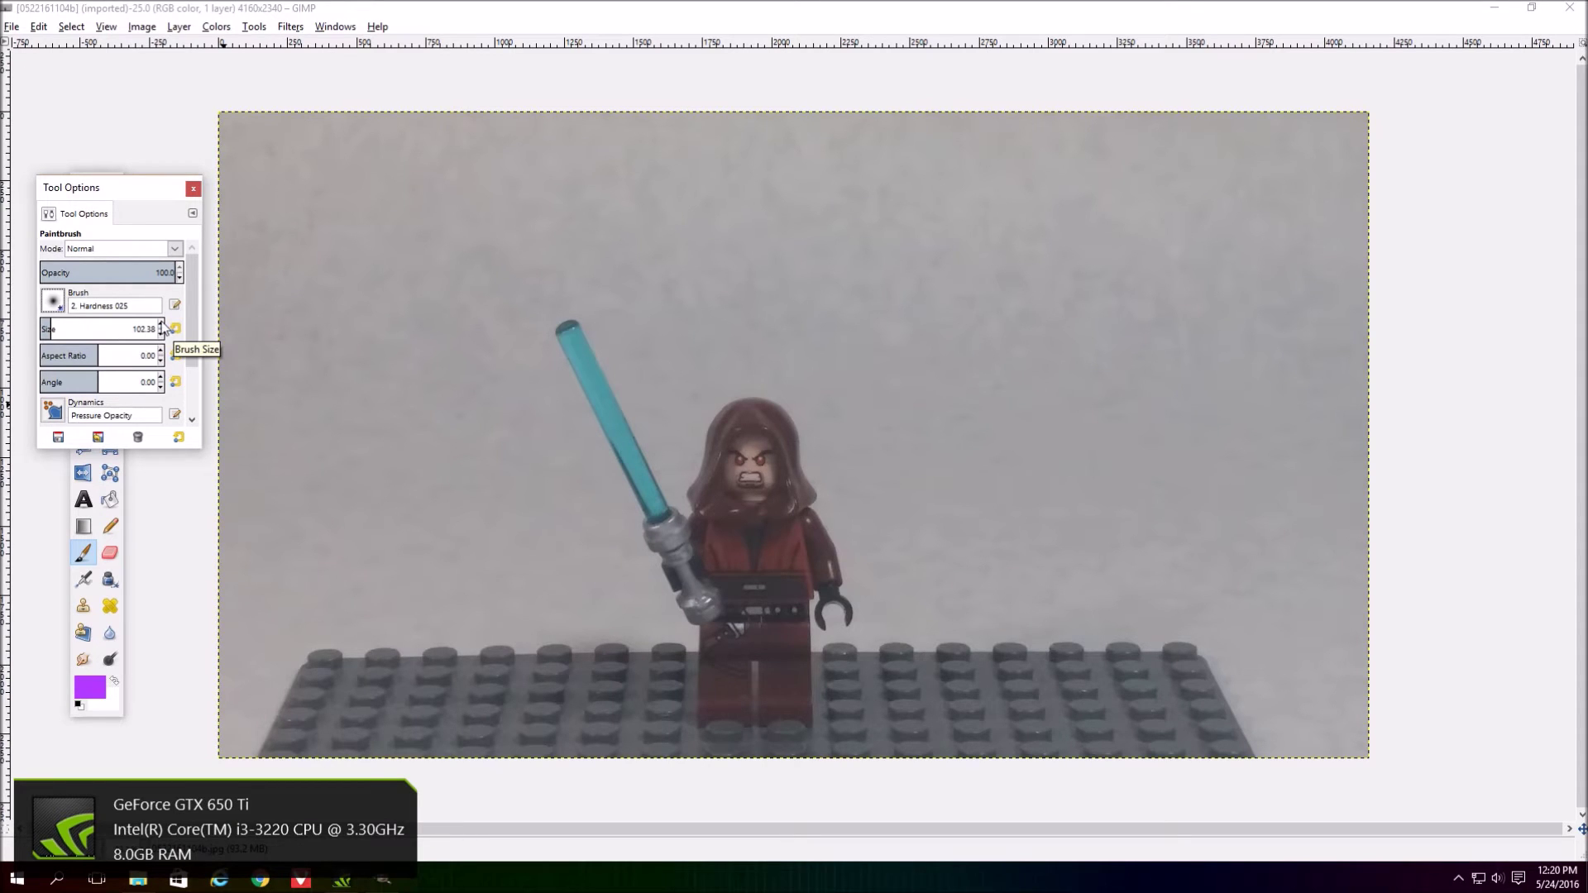
scroll(163, 326, "up", 14)
scroll(164, 329, "up", 20)
scroll(163, 329, "up", 20)
scroll(163, 329, "up", 11)
scroll(164, 329, "up", 7)
scroll(164, 328, "up", 1)
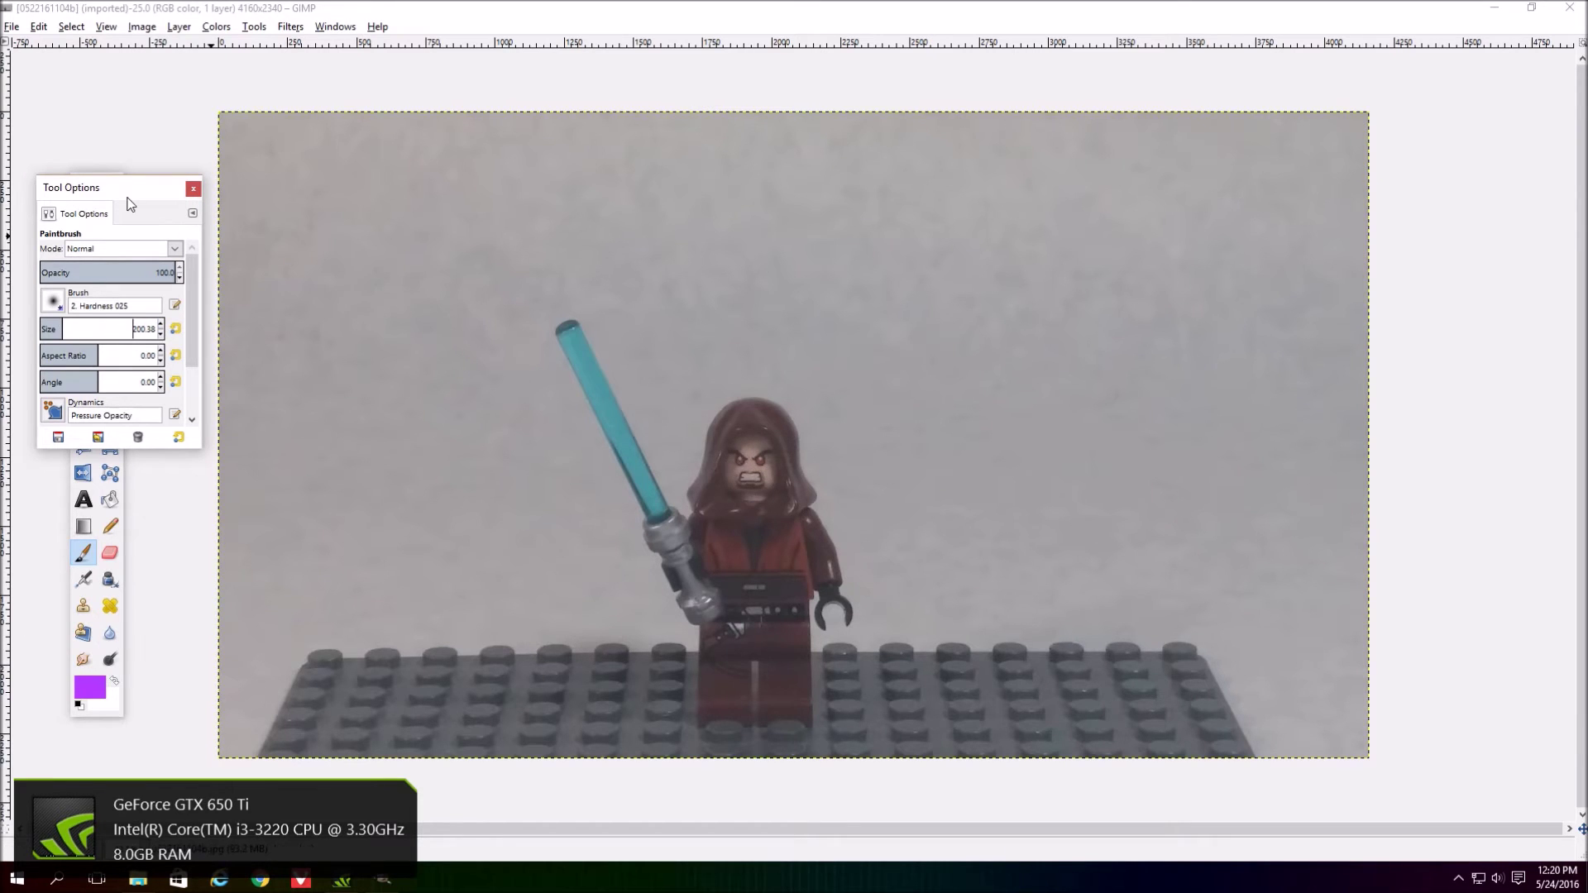
mouse_move(131, 202)
left_mouse_down()
mouse_move(151, 155)
mouse_move(144, 71)
left_mouse_up()
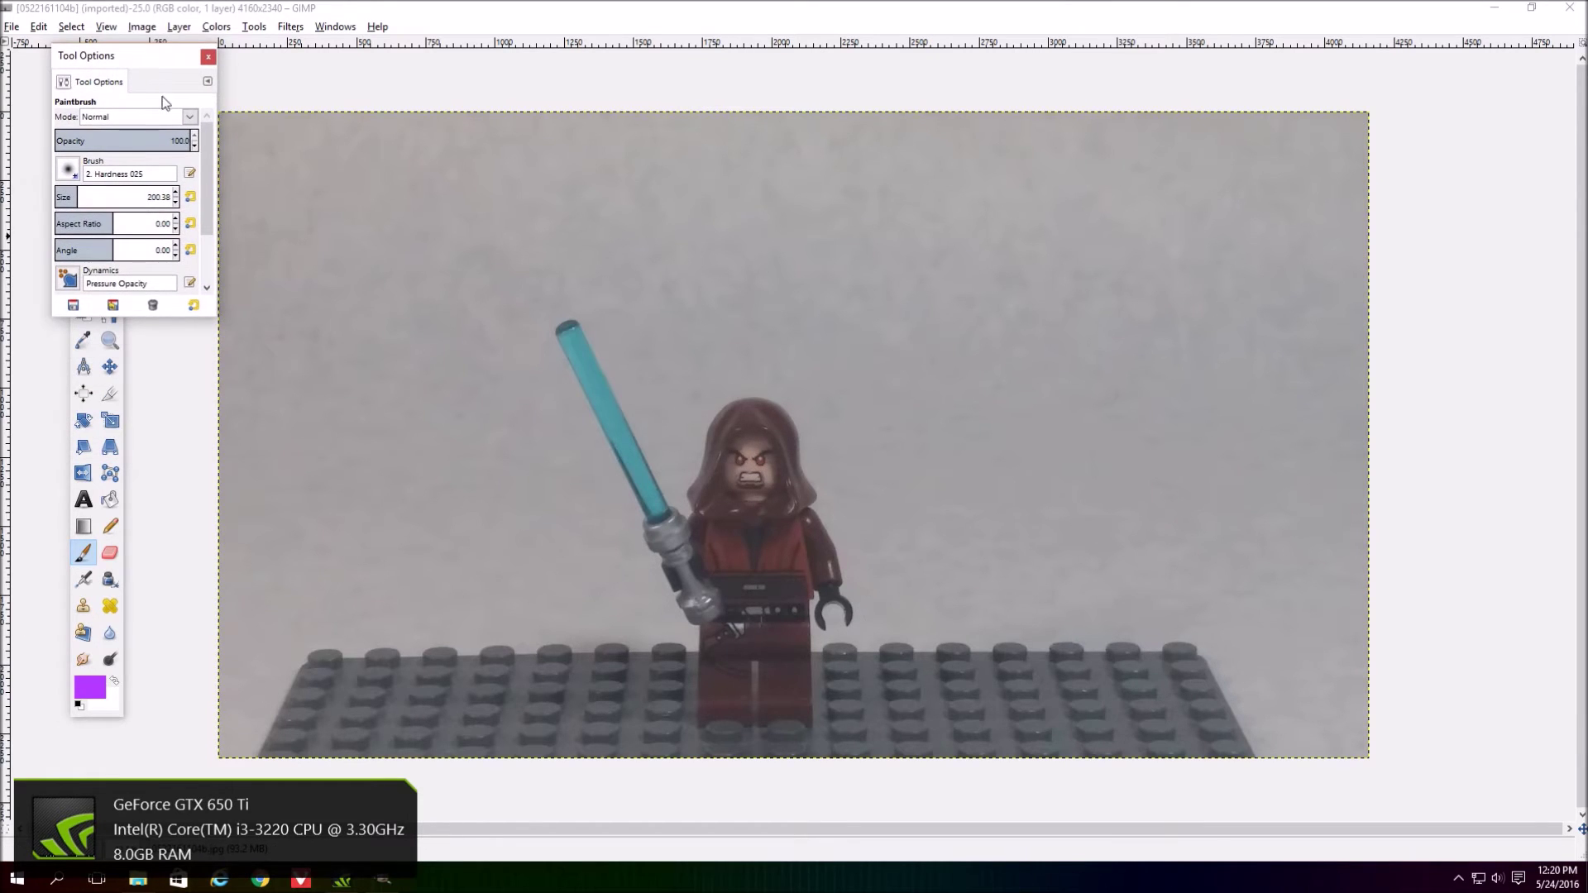
Paint one straight purple stroke from the saber hilt to the blade tip, then switch to white
left_click(659, 519)
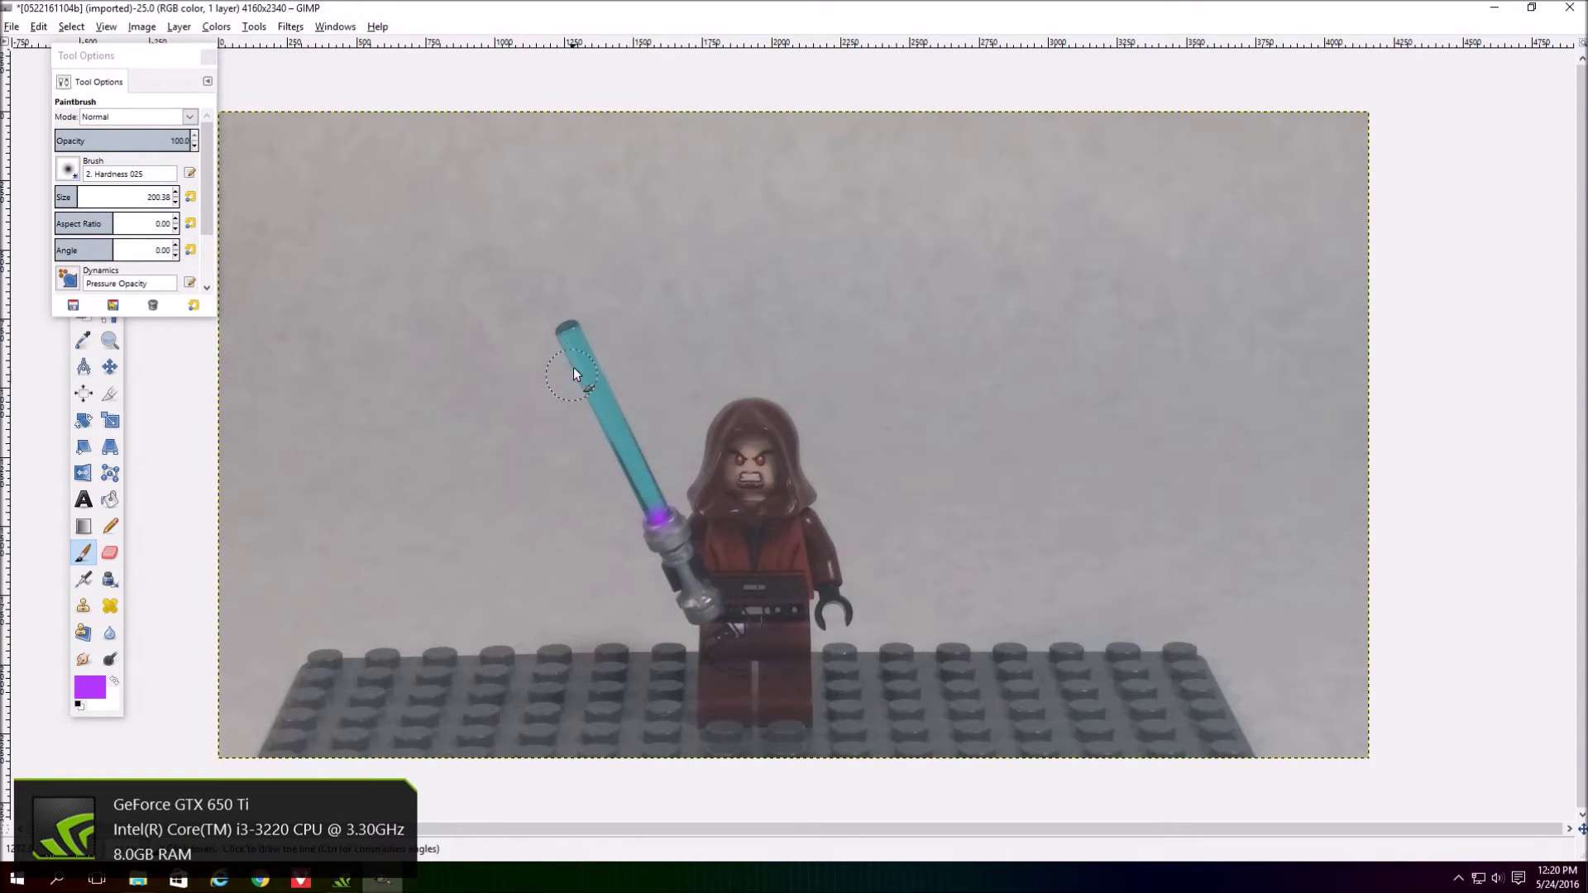
left_click(564, 322, "shift")
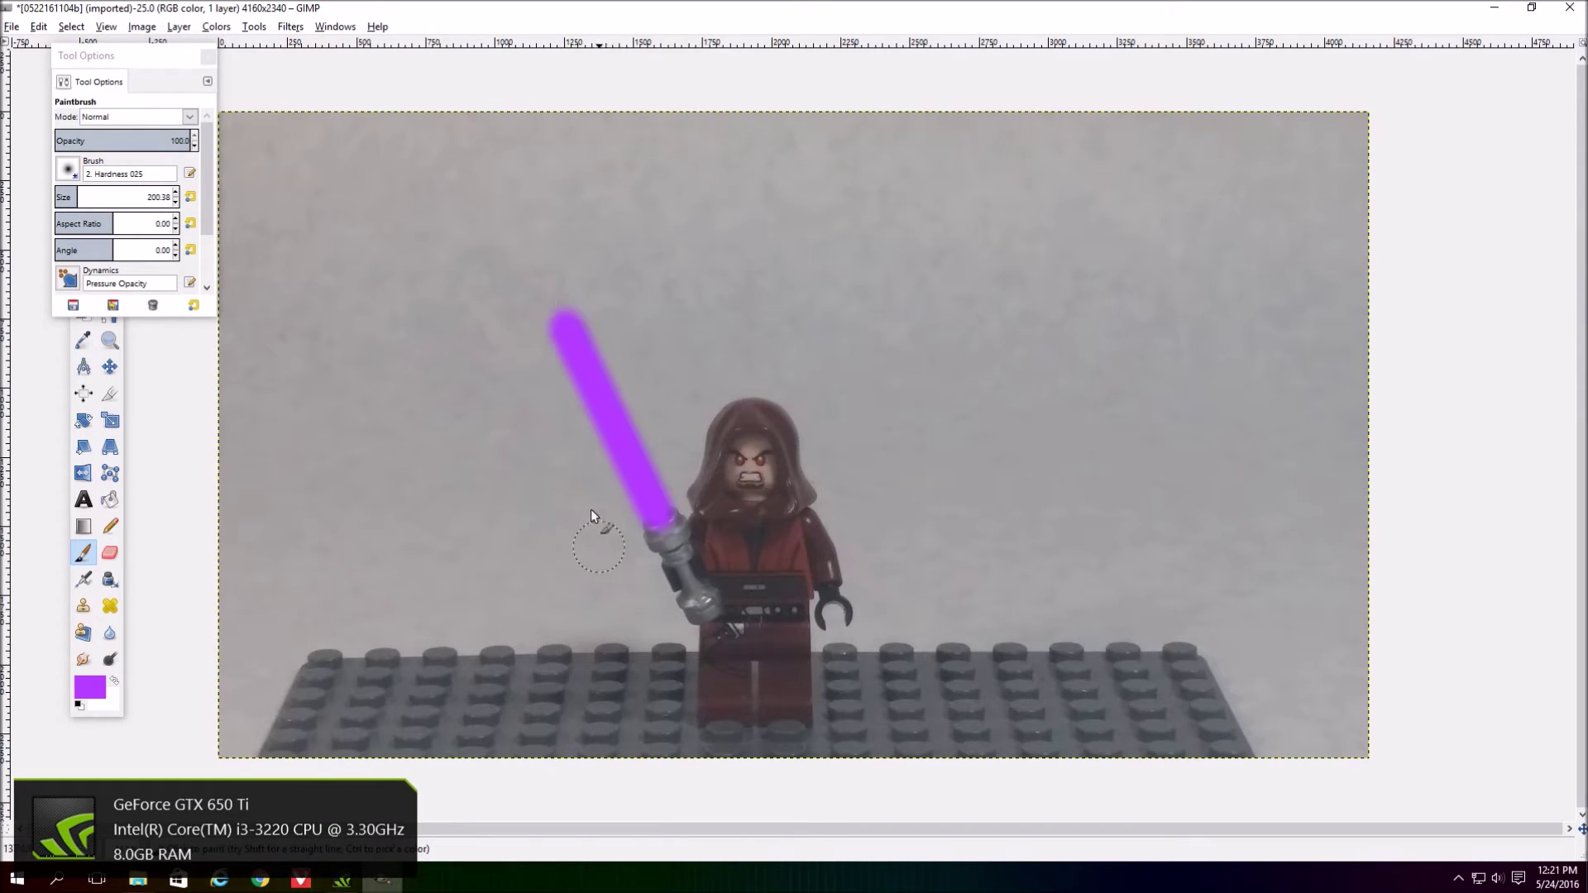
left_click(115, 682)
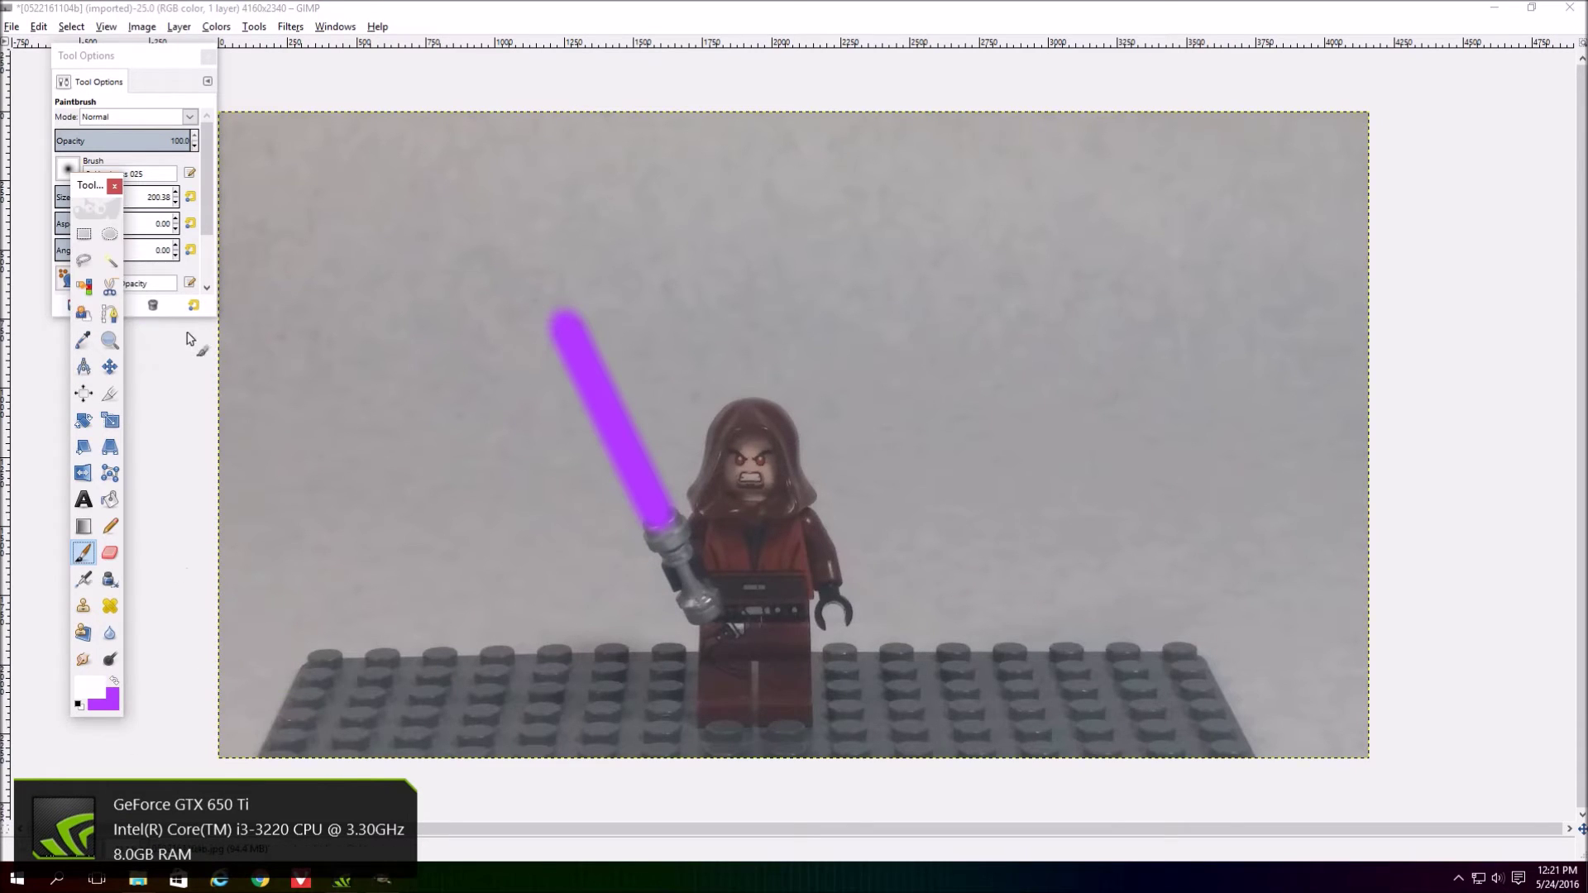
Shrink the brush and paint a thinner straight white core along the purple blade
left_click_drag(127, 55, 120, 65)
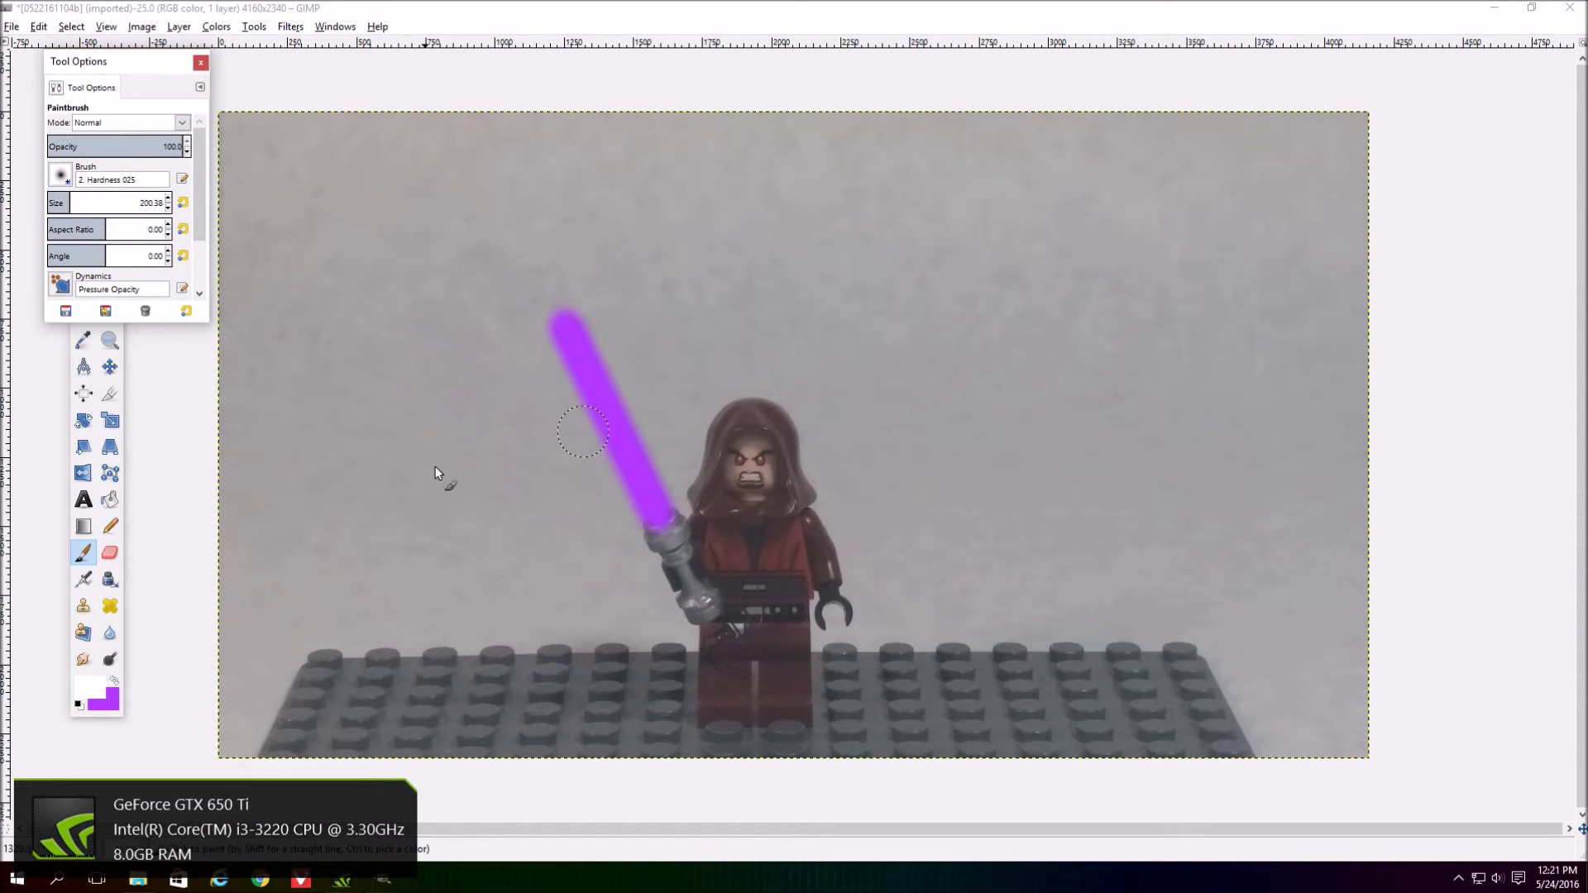
left_click(169, 208)
left_click(169, 208)
left_click(660, 518)
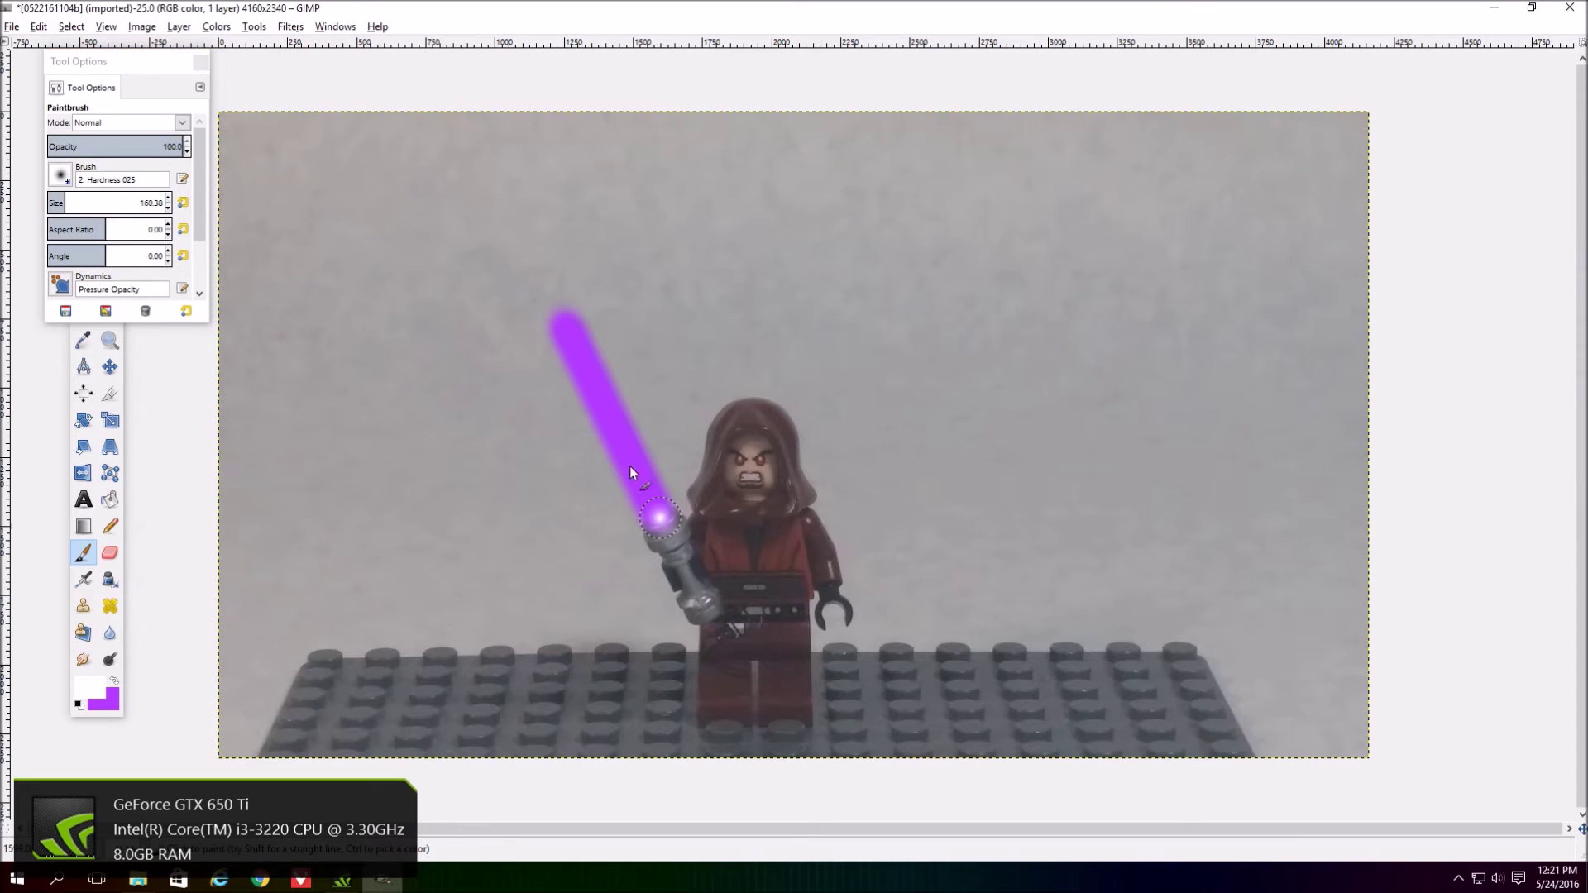
left_click(568, 326, "shift")
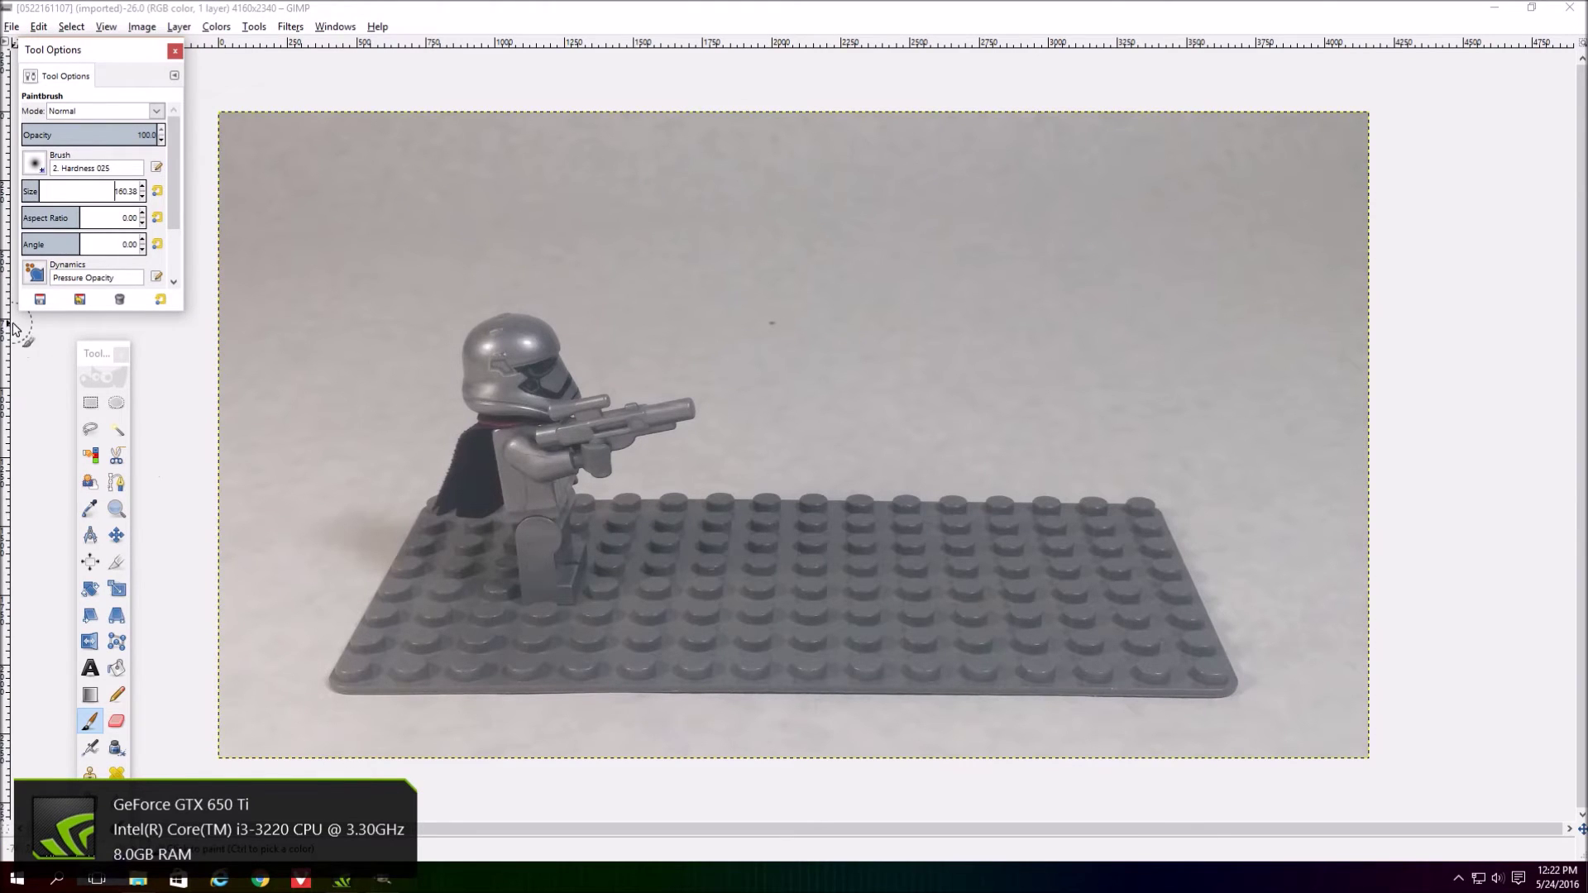
Pick red from recent colours as background and lower the brush size toward 140.38
left_click_drag(93, 354, 75, 258)
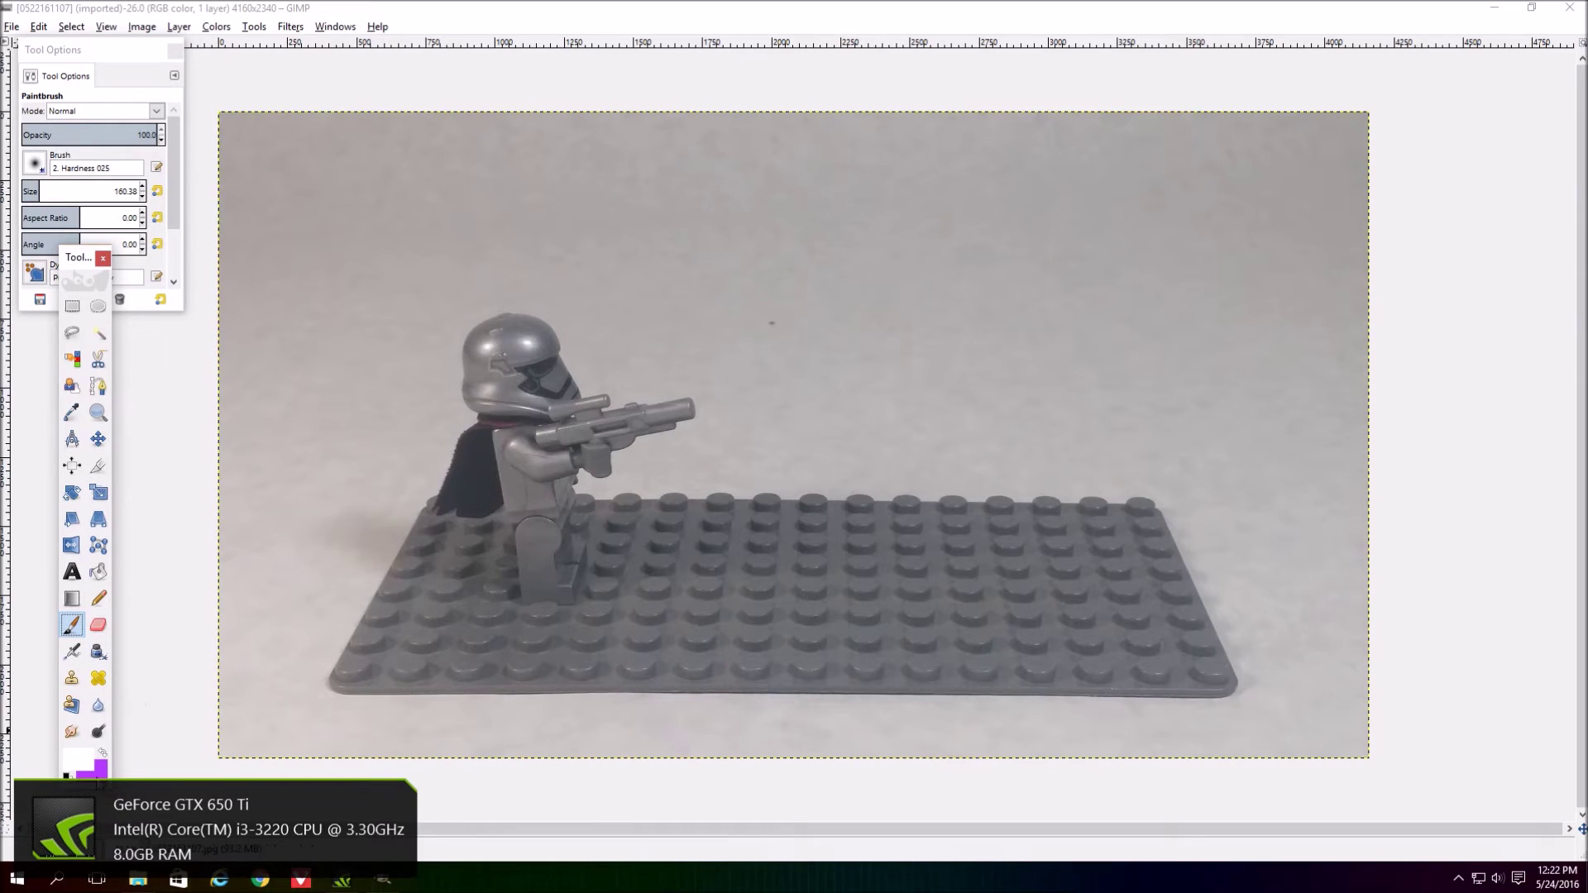
left_click(92, 770)
left_click(505, 771)
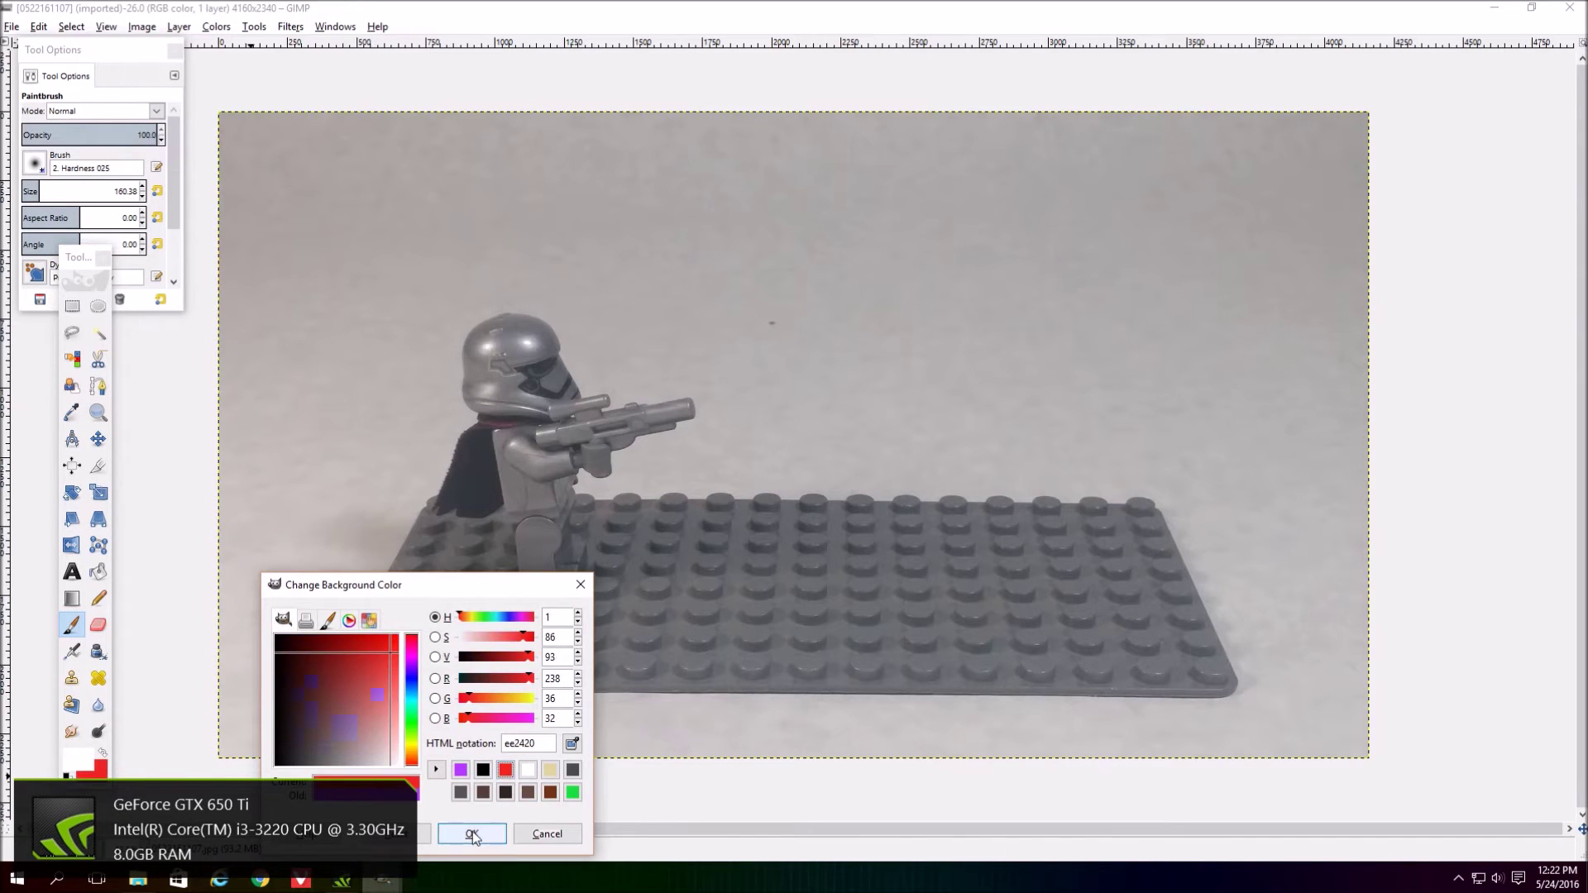
left_click(473, 832)
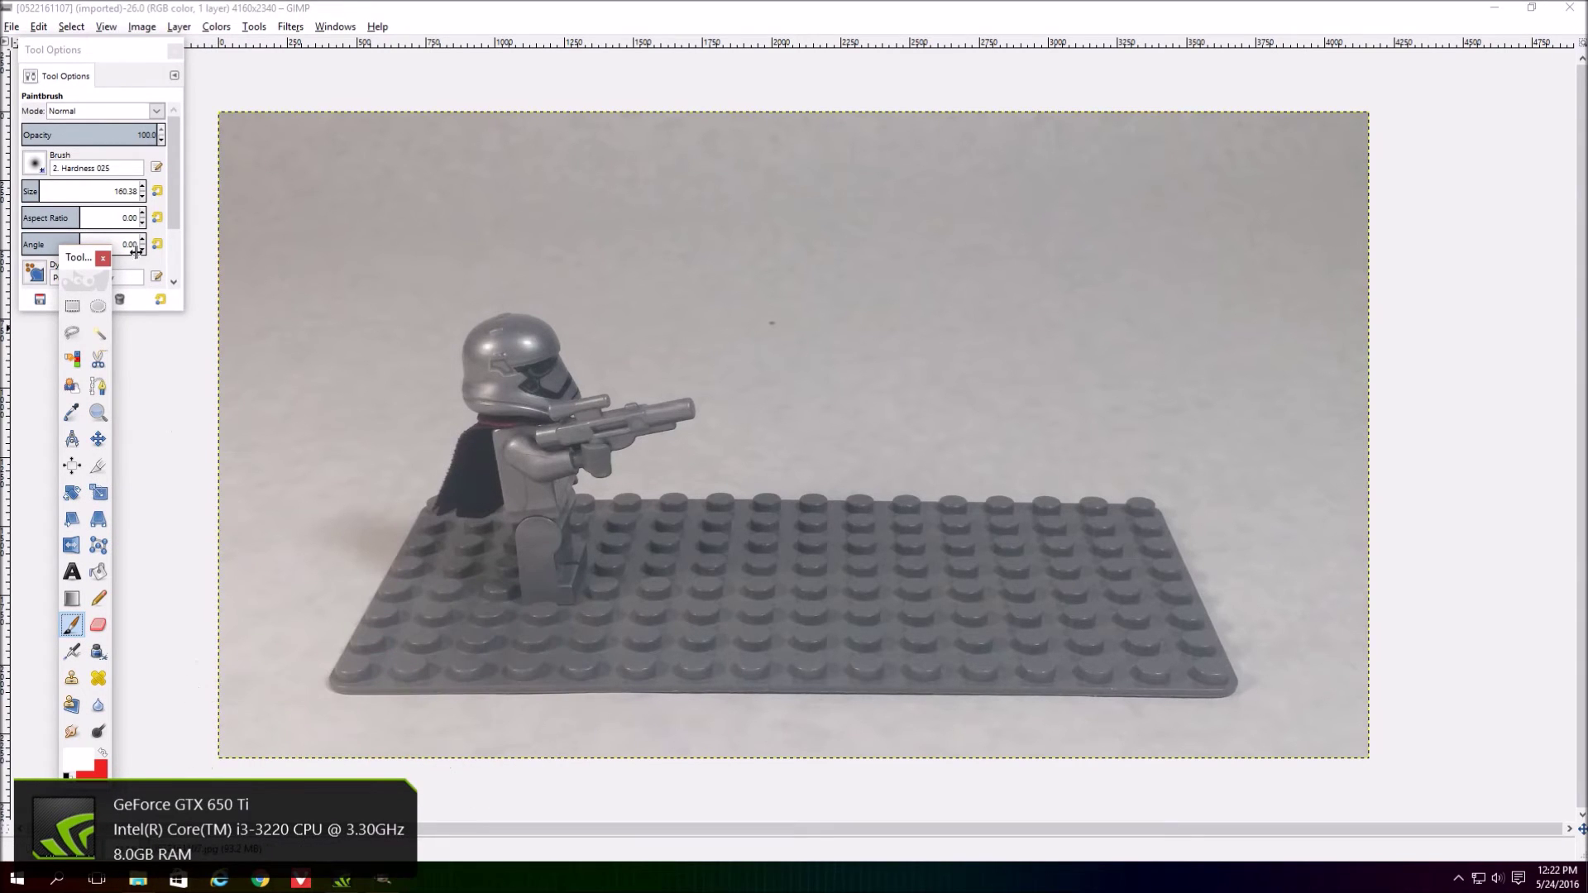
left_click(143, 197)
left_click(143, 197)
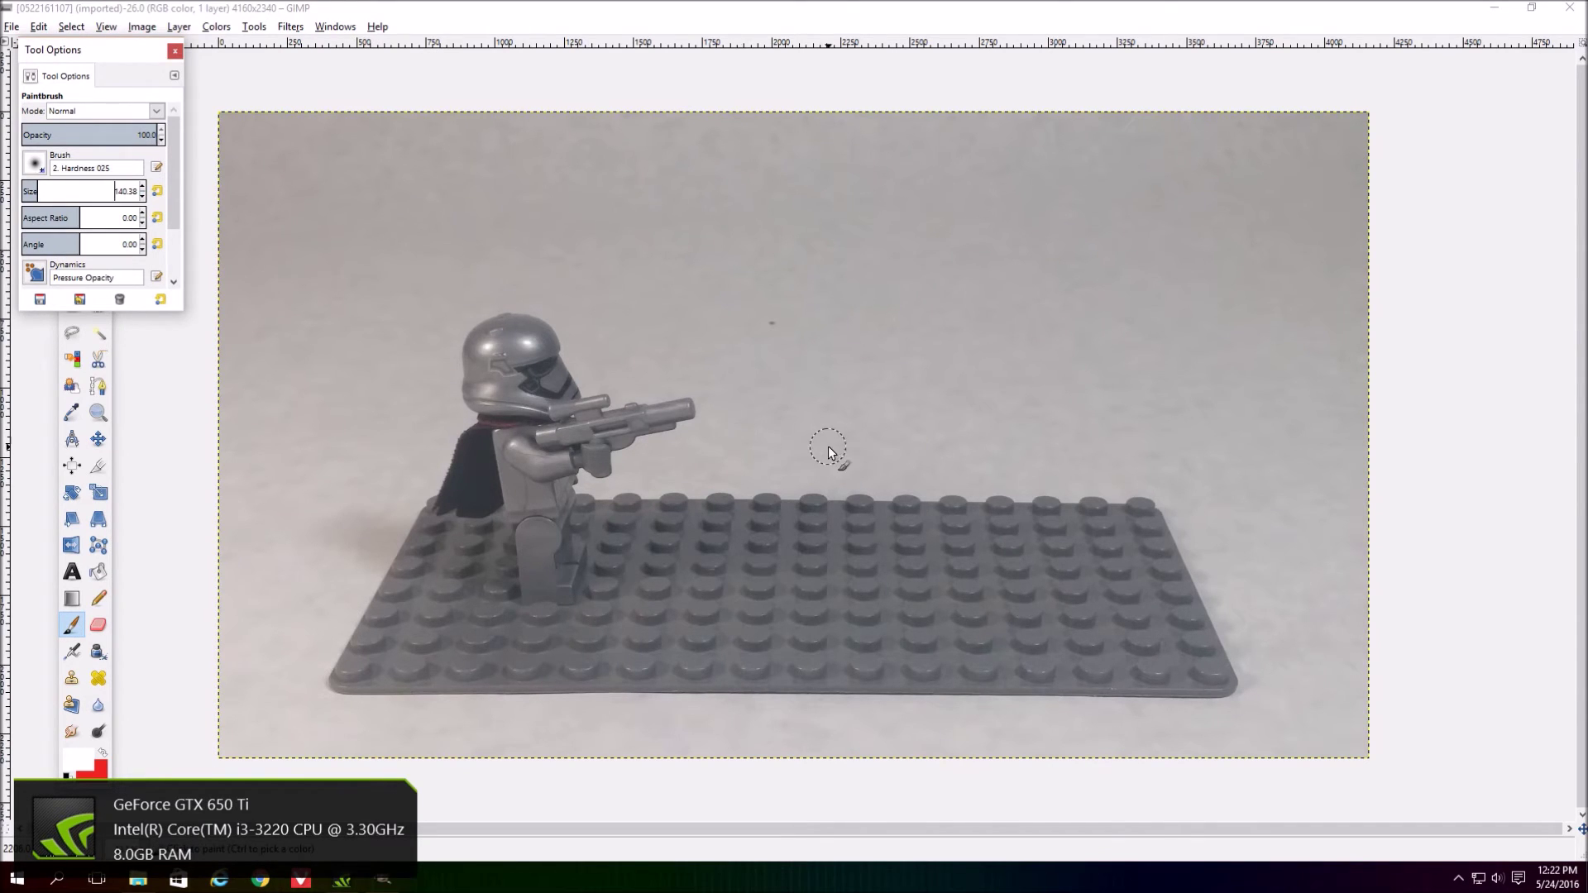
Undo a test dab, make red the foreground, and dab red just ahead of the blaster
left_click(906, 451)
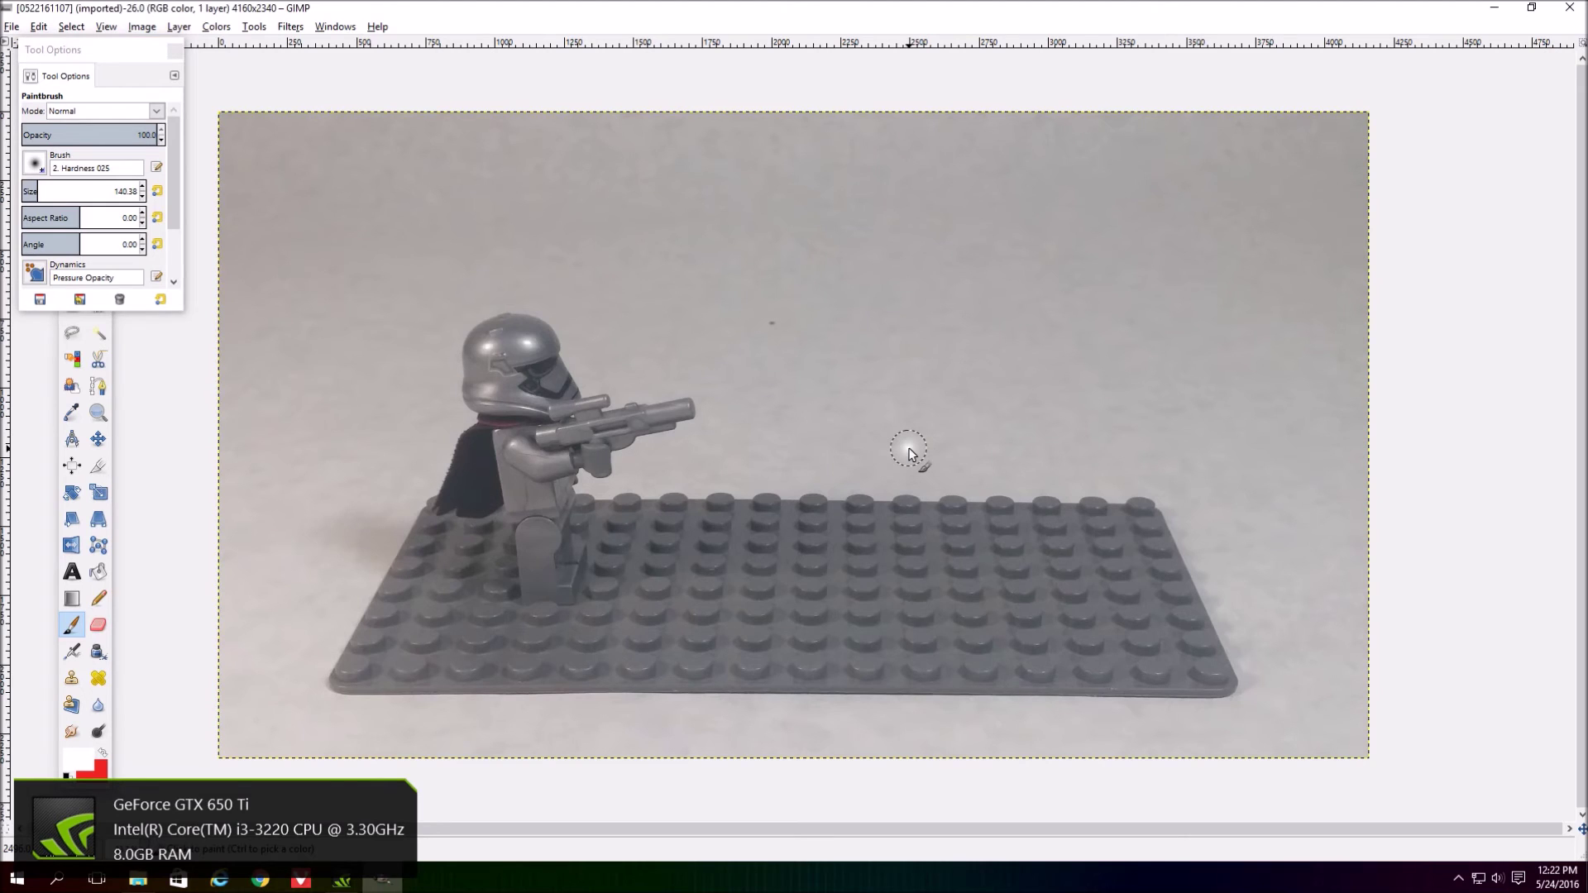
key("ctrl+z")
left_click(102, 753)
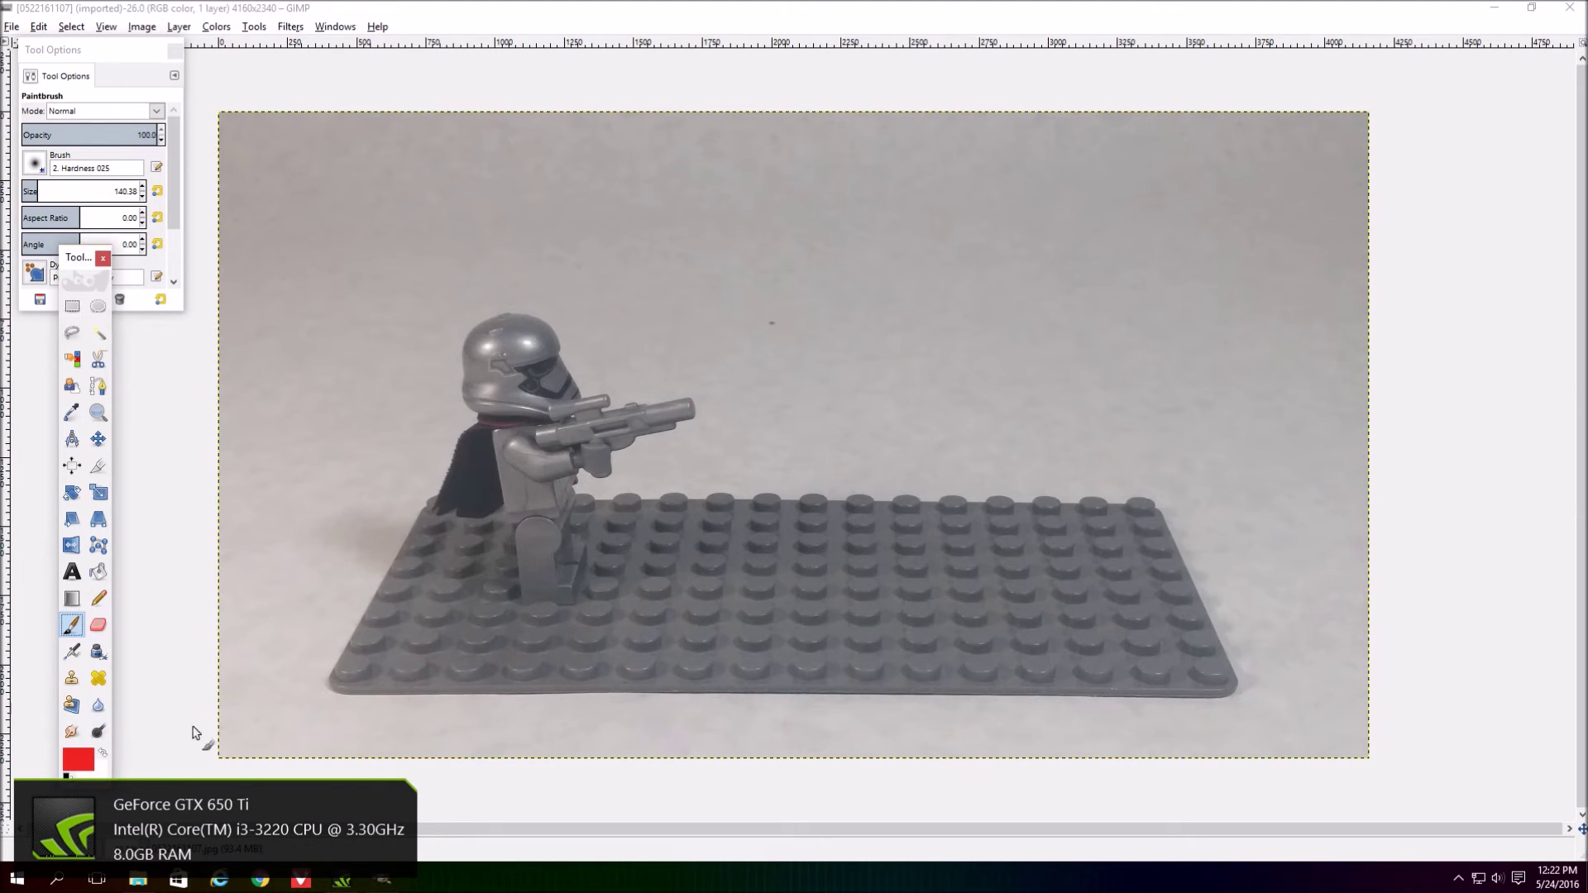
left_click(896, 452)
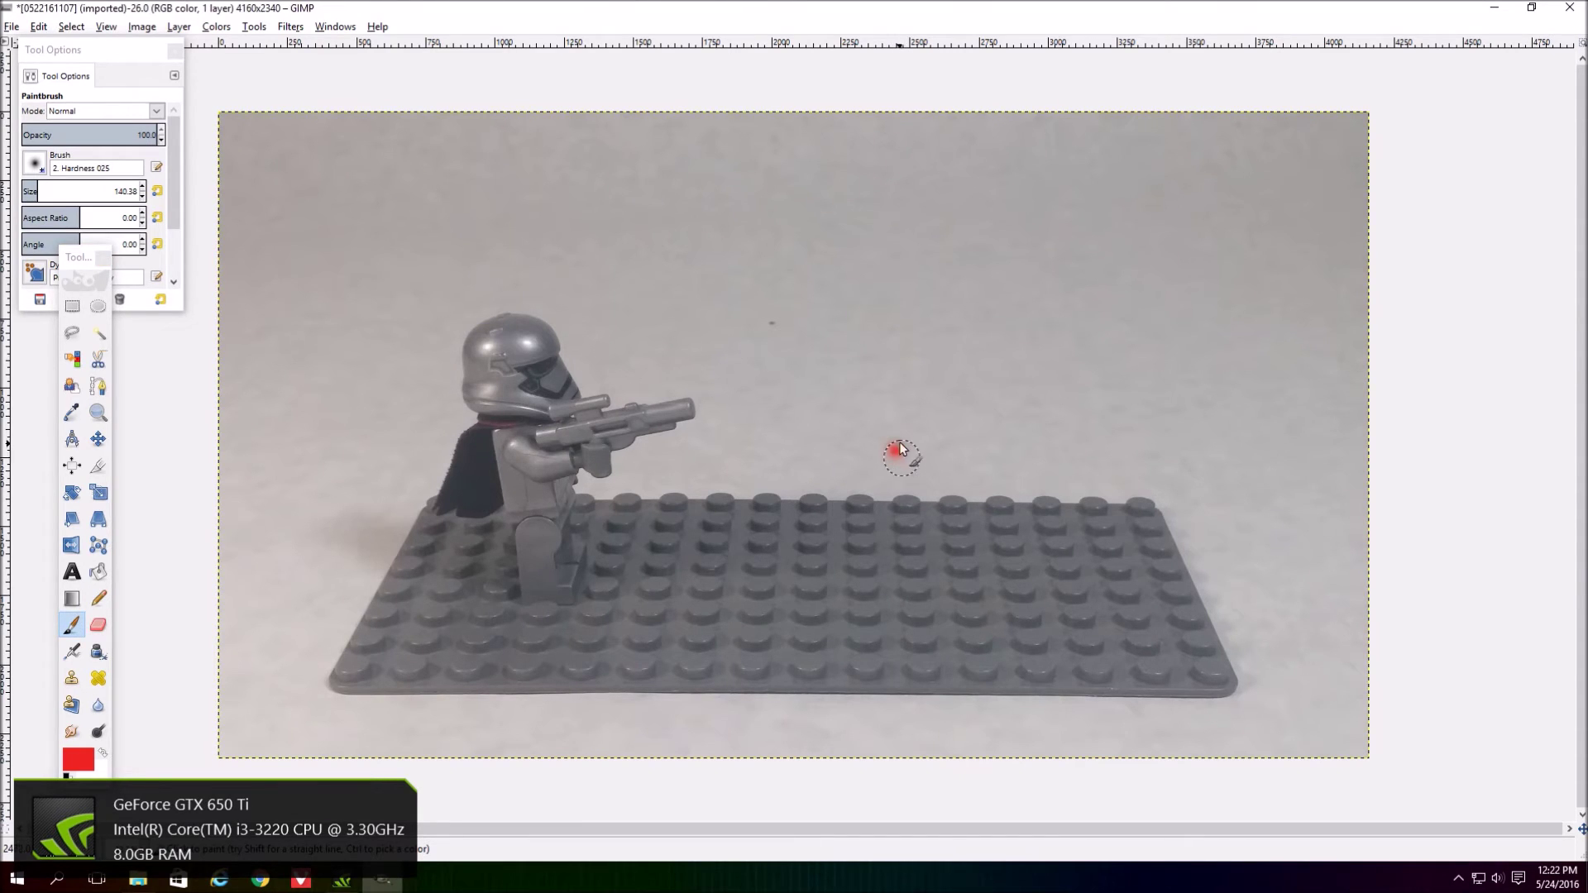
Paint a straight red bolt ahead of the blaster, then a white core along it at size 120.38
left_click(1006, 450, "shift")
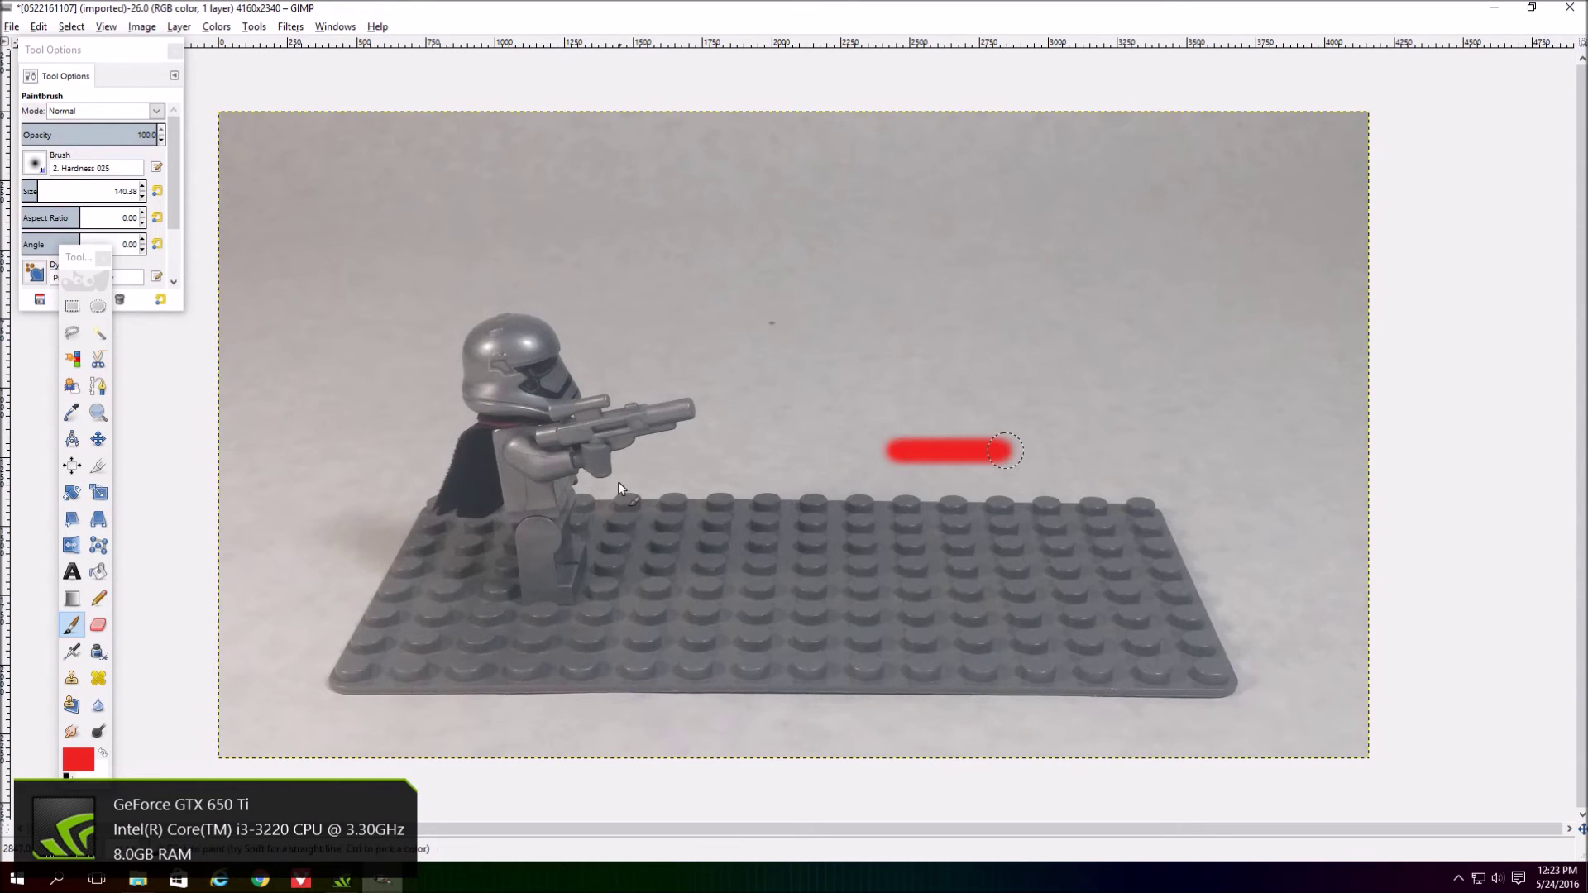
left_click(103, 754)
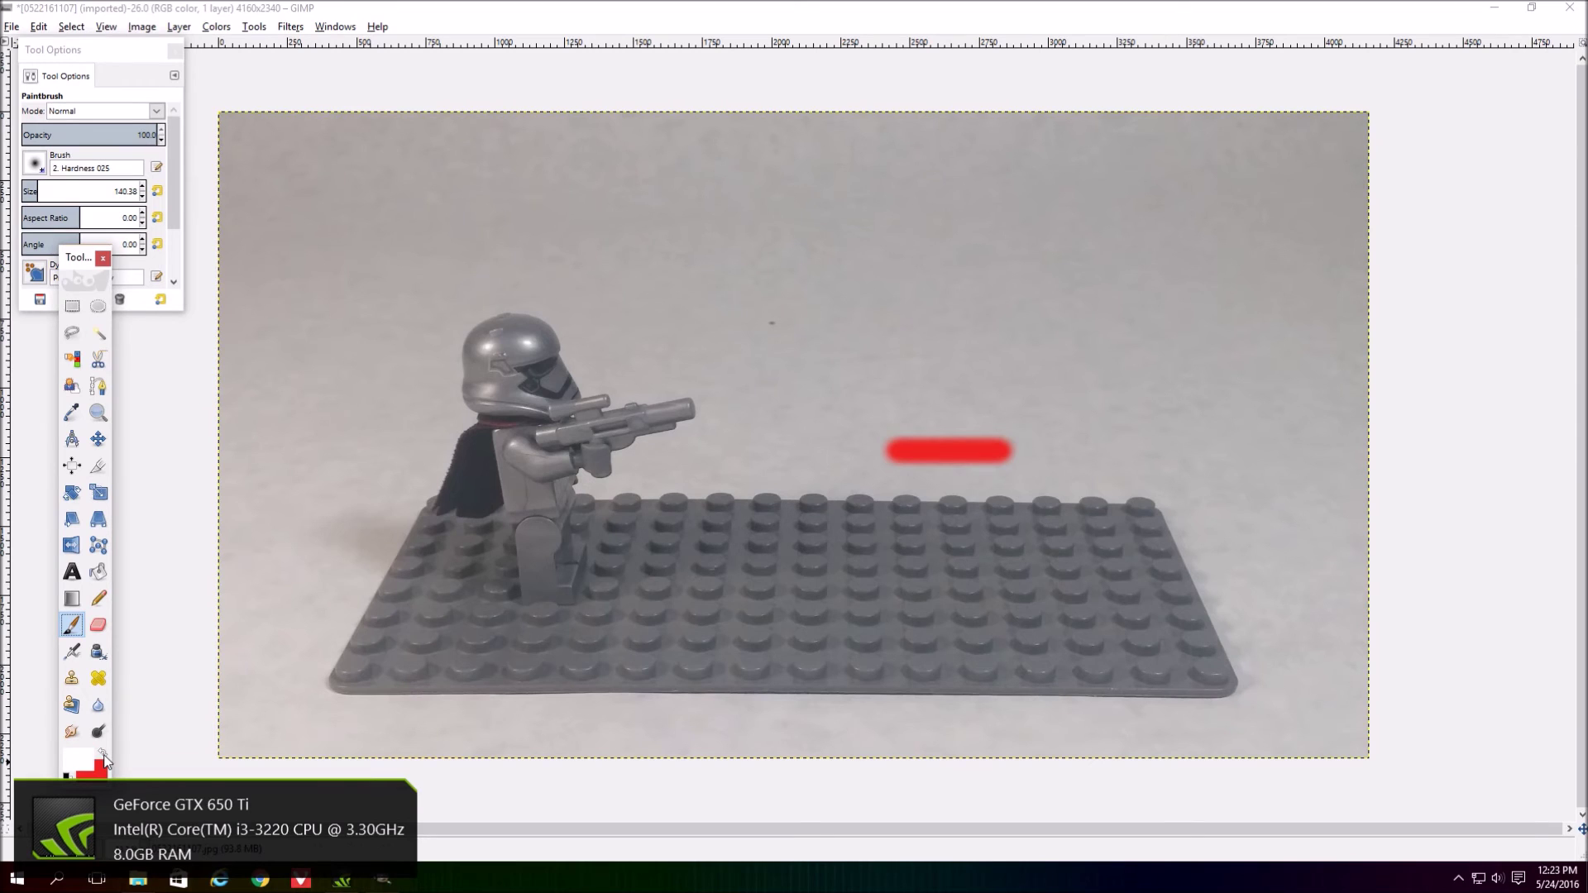
left_click(142, 197)
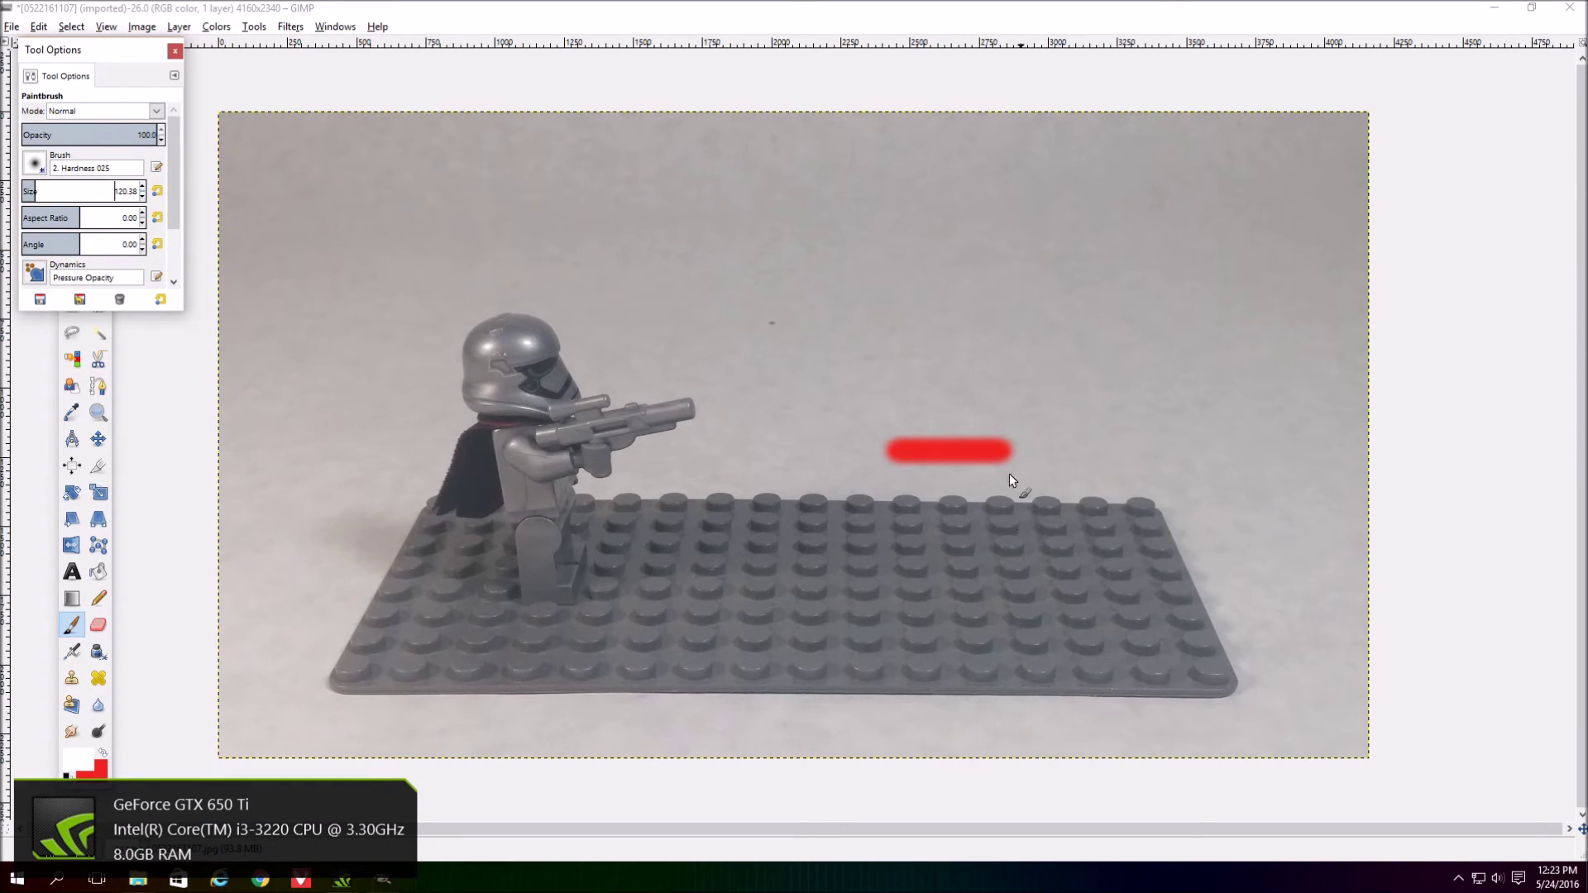
left_click(897, 450)
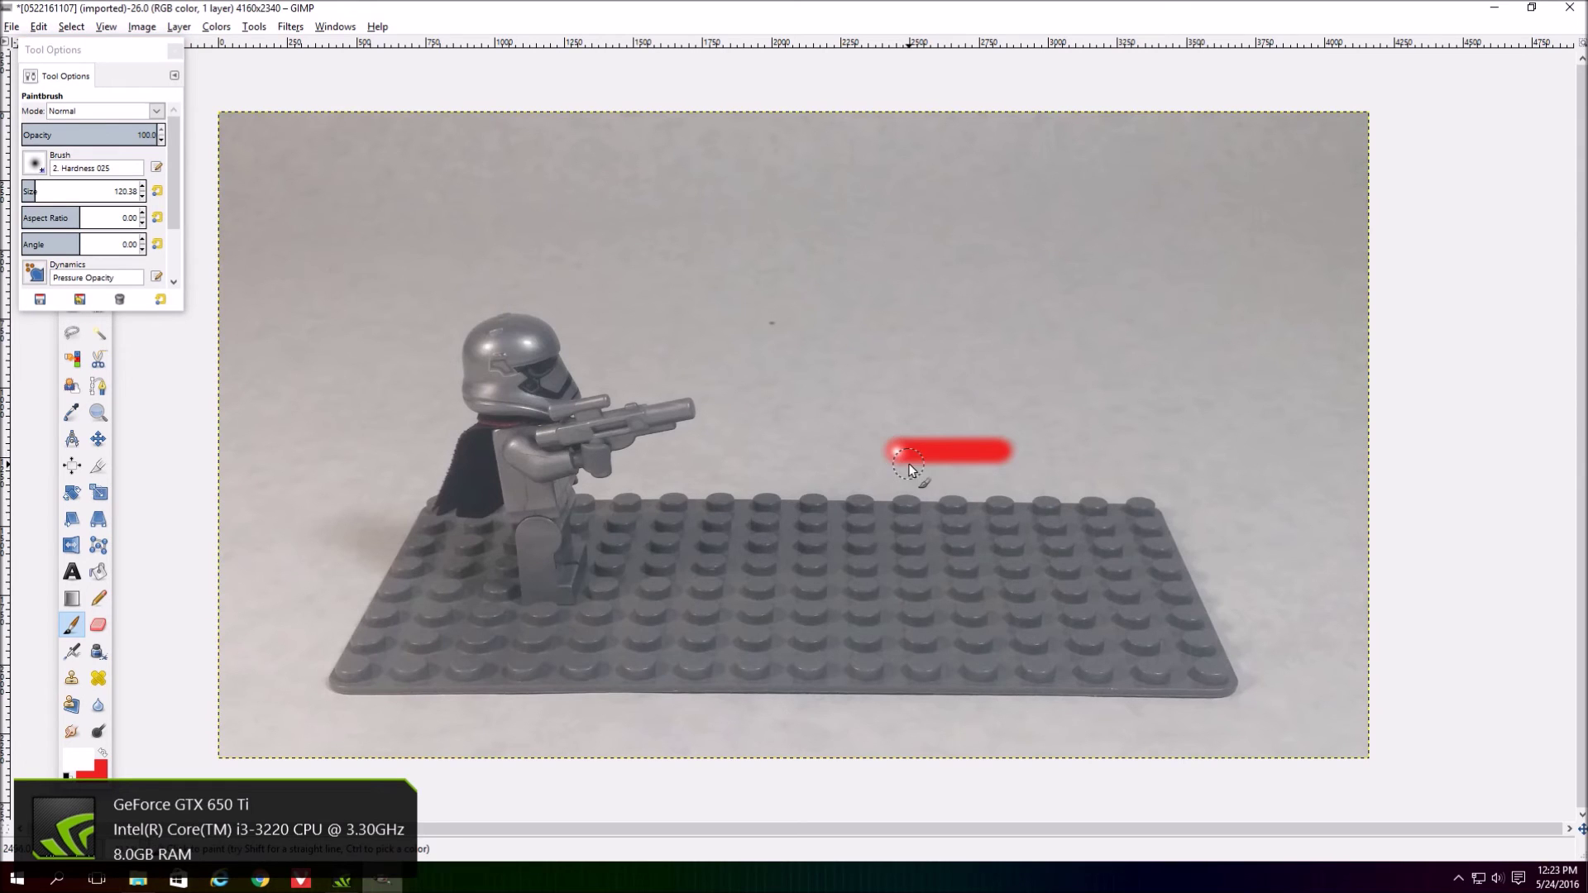
left_click(1008, 453, "shift")
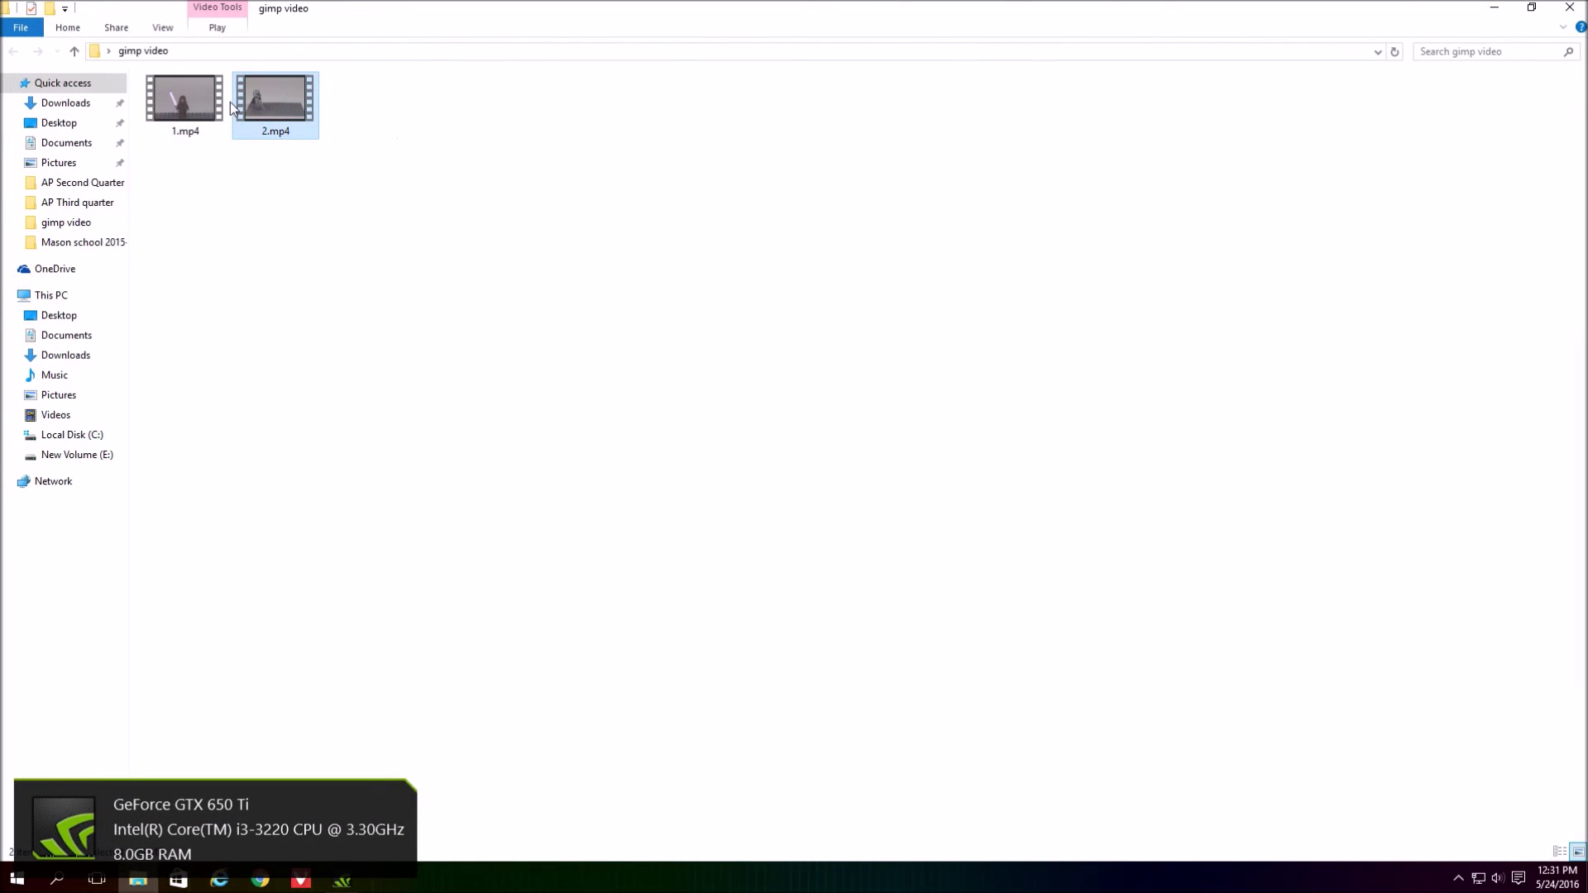
Replay the lightsaber clip 1.mp4 several times, close it, and open the blaster clip 2.mp4
double_click(185, 106)
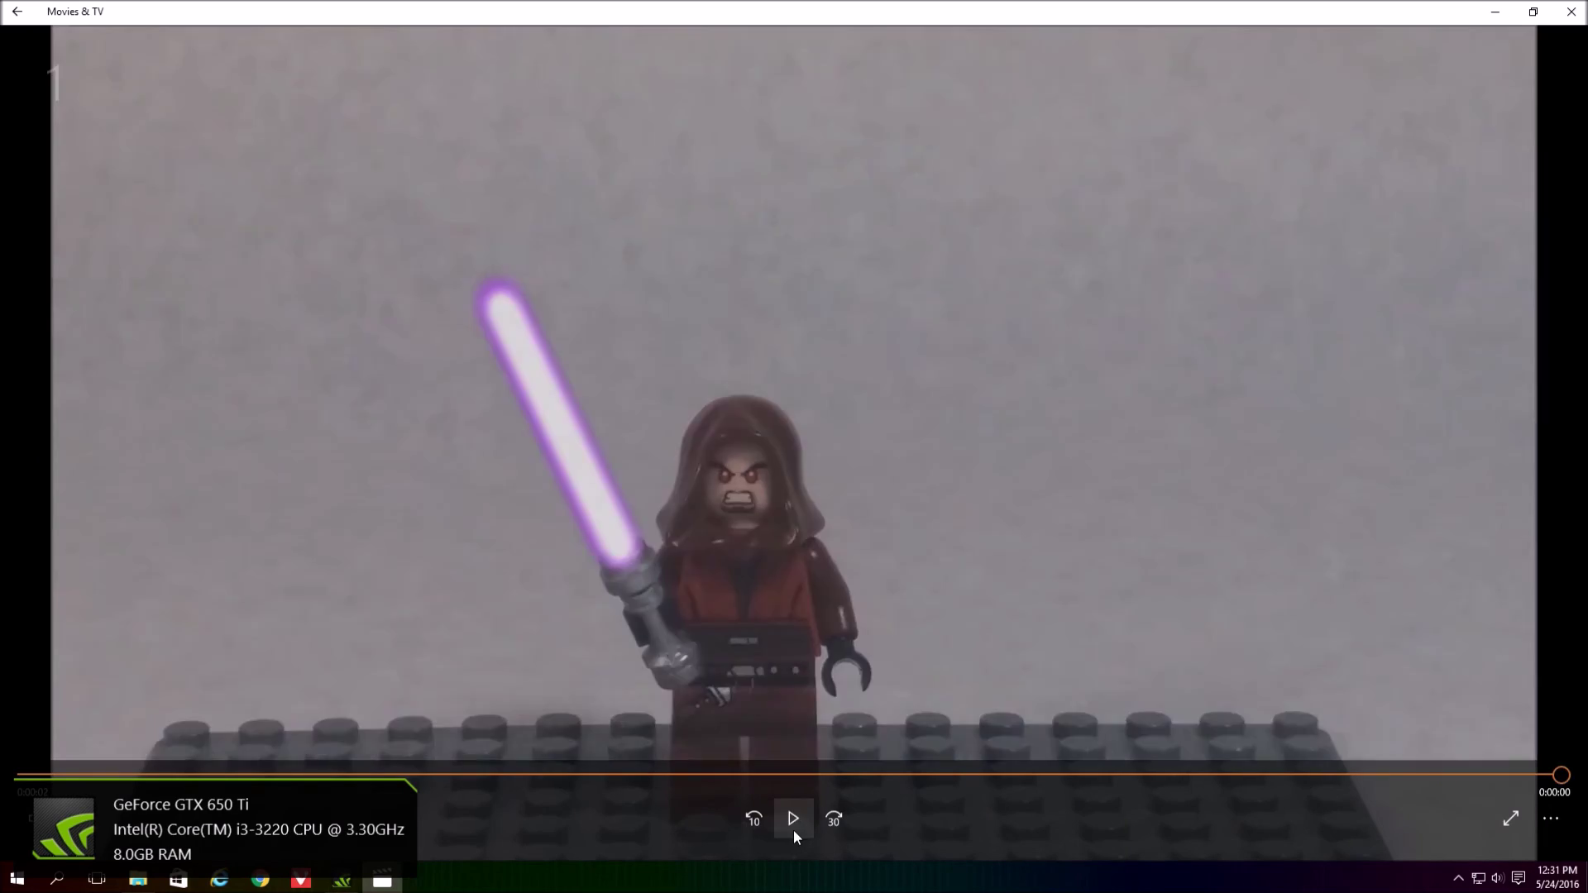
left_click(794, 819)
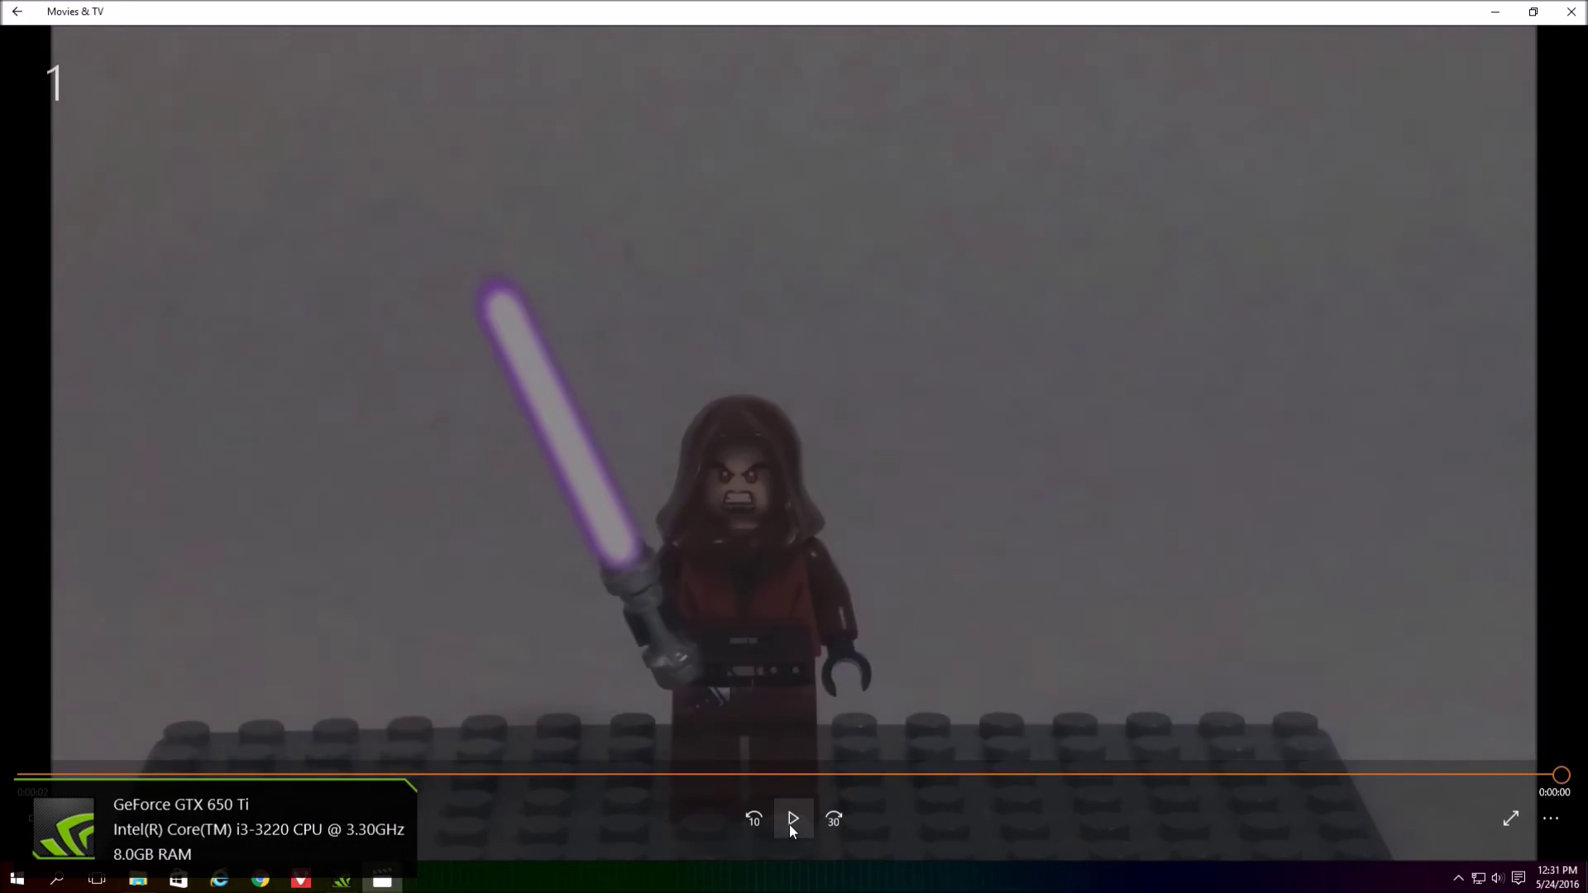
left_click(790, 822)
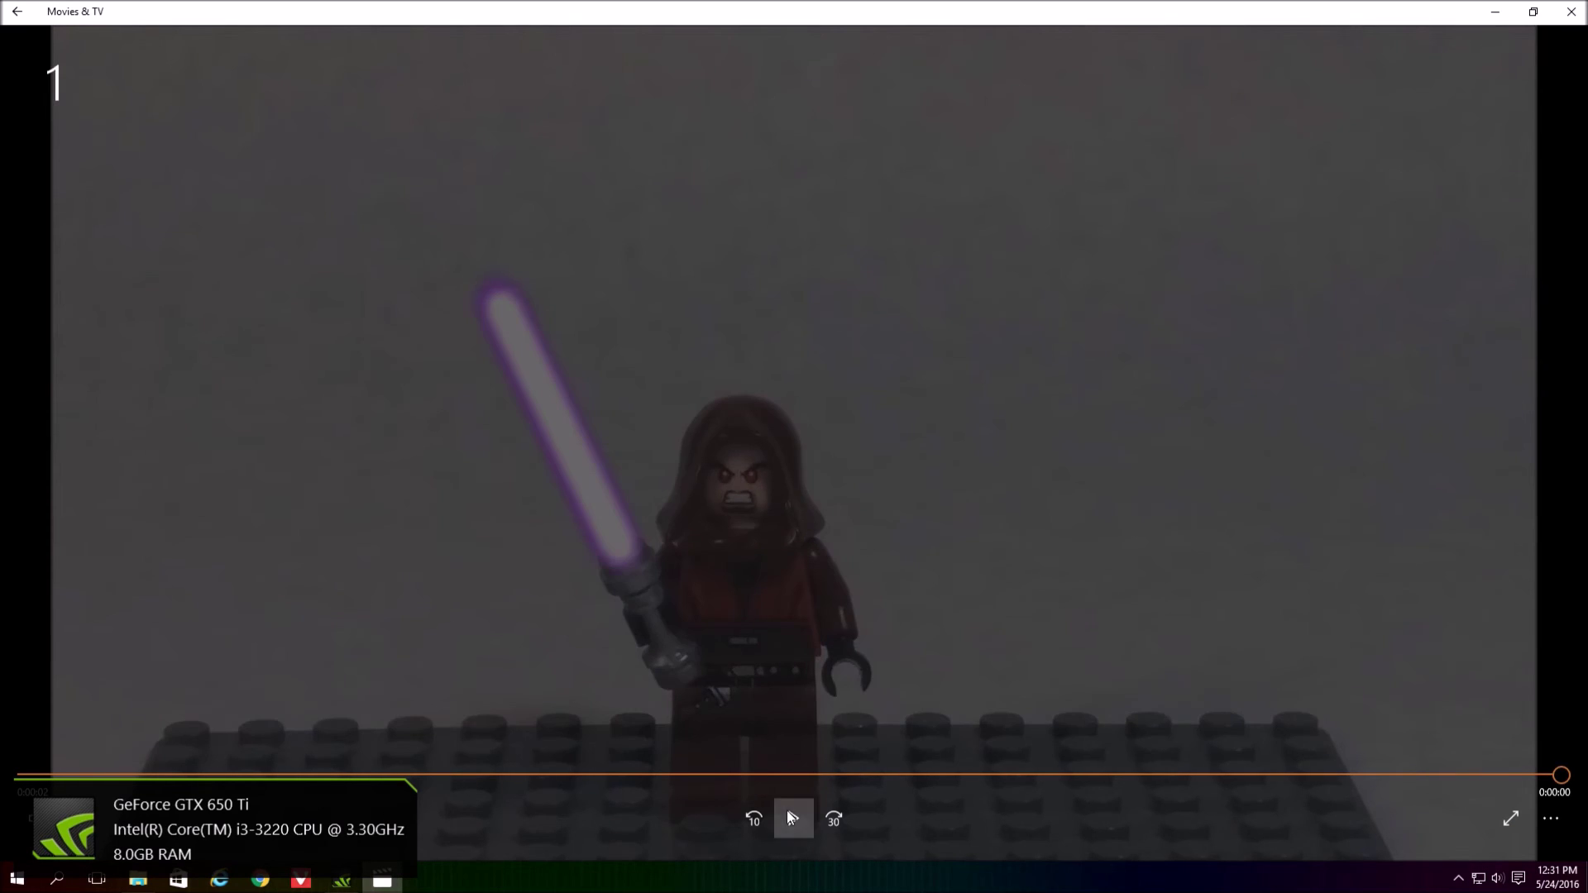
left_click(790, 817)
left_click(1571, 11)
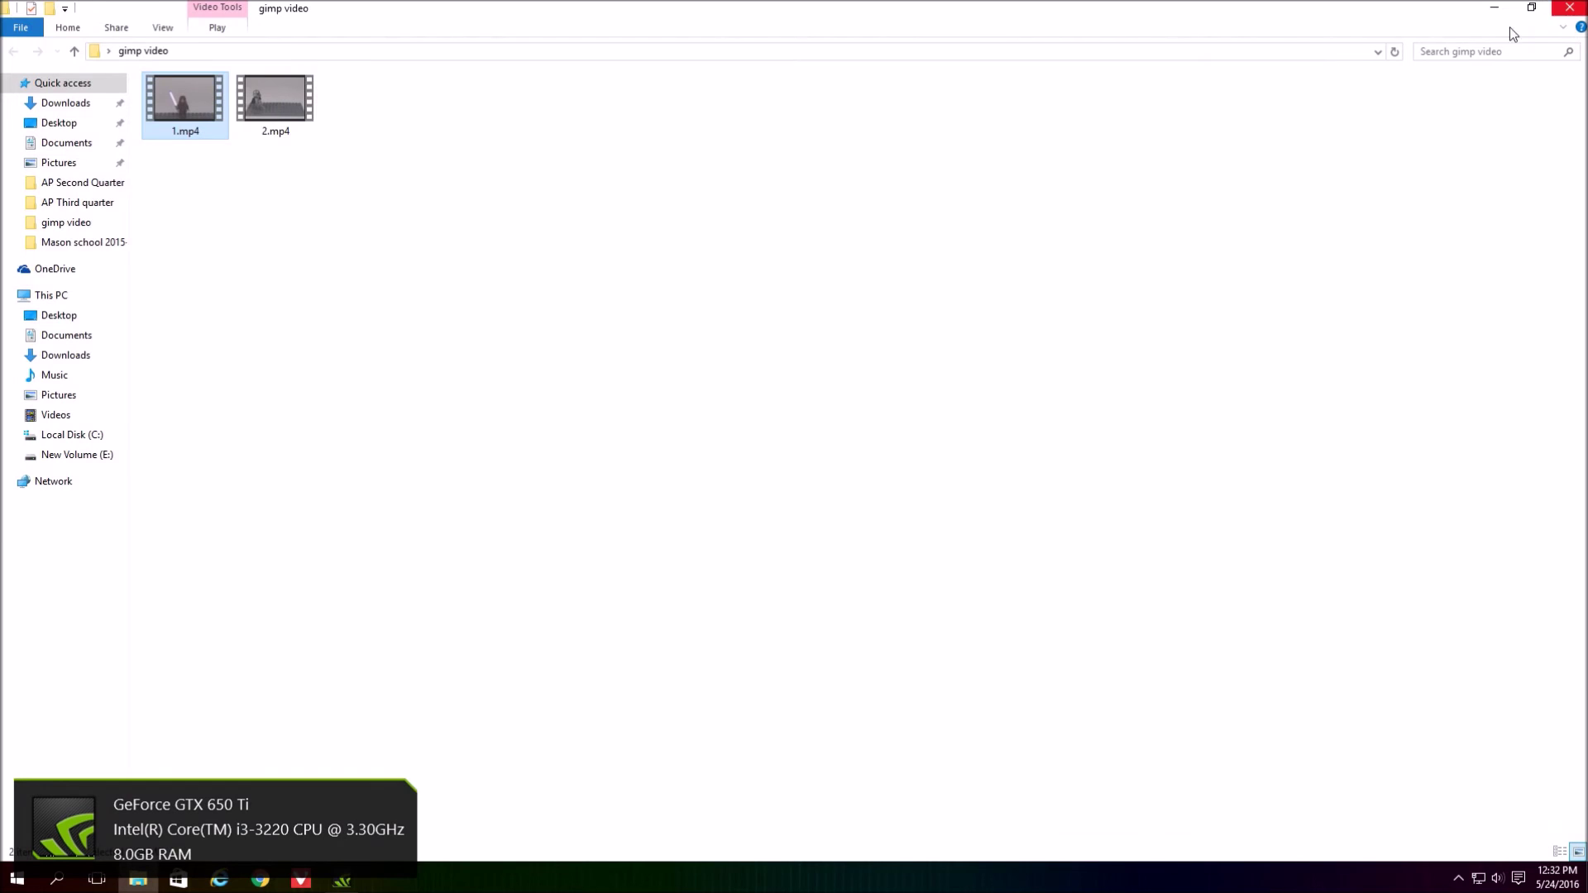
left_click(281, 108)
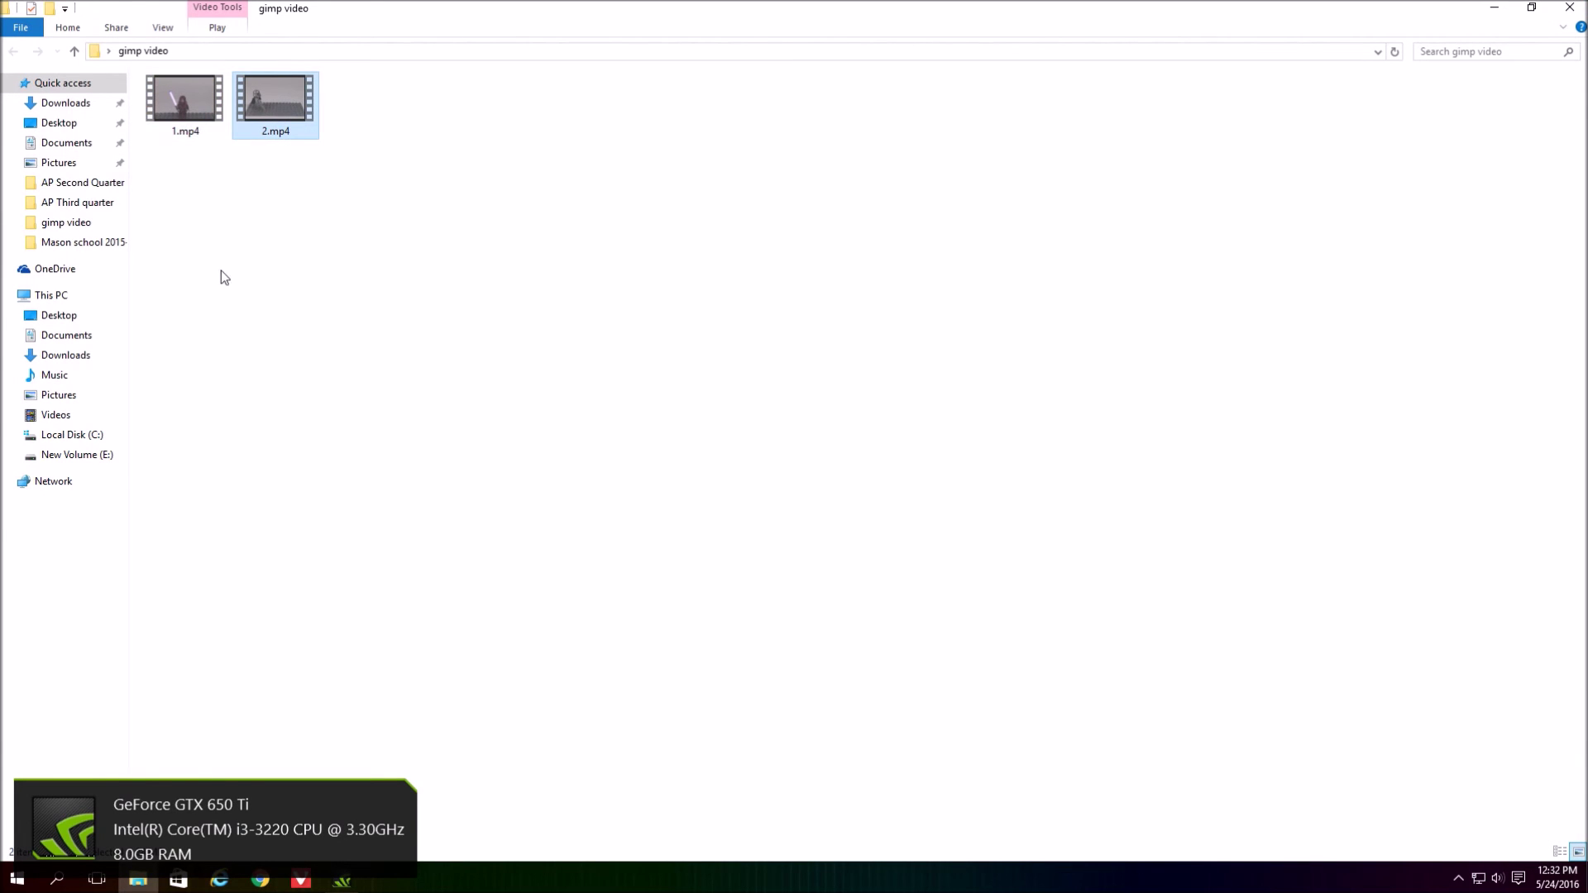
double_click(263, 92)
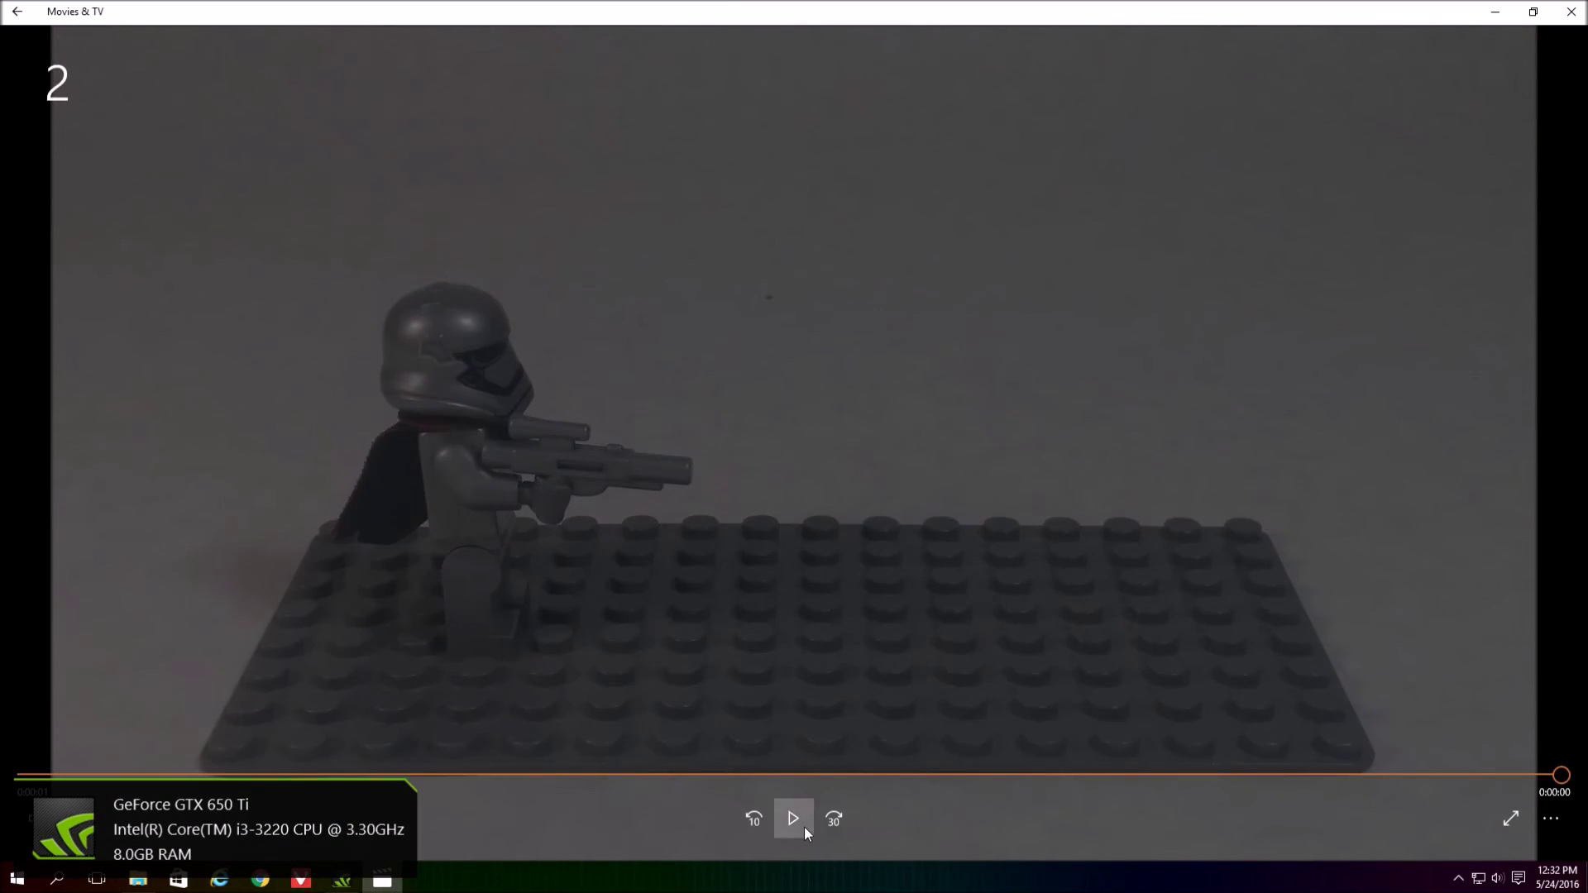
Replay the blaster clip 2.mp4 repeatedly, then close Movies & TV
left_click(796, 821)
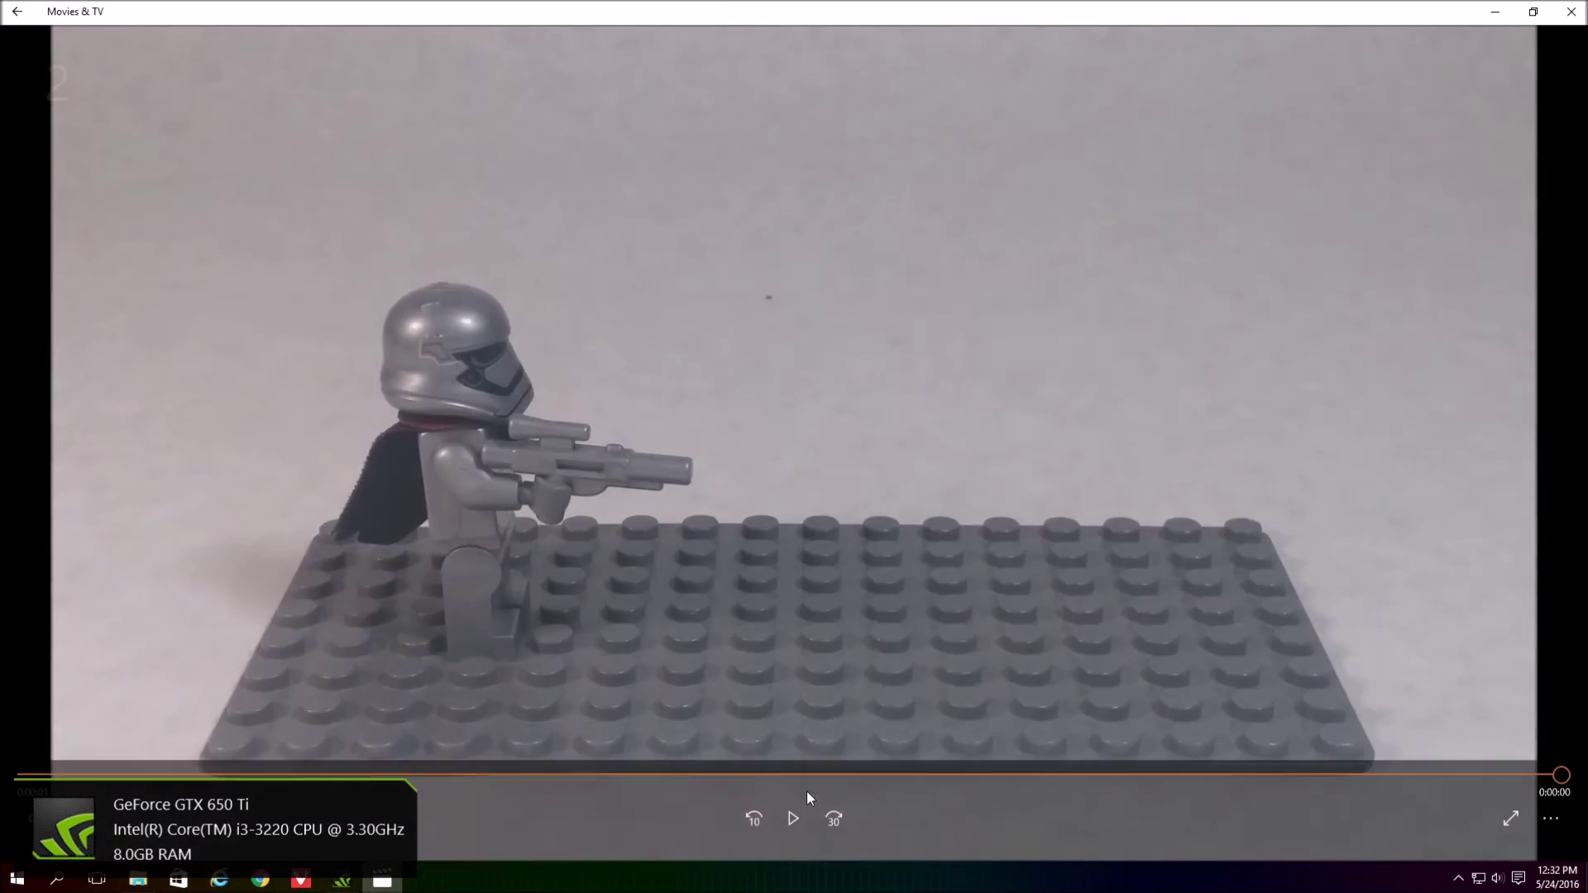
left_click(796, 815)
left_click(792, 821)
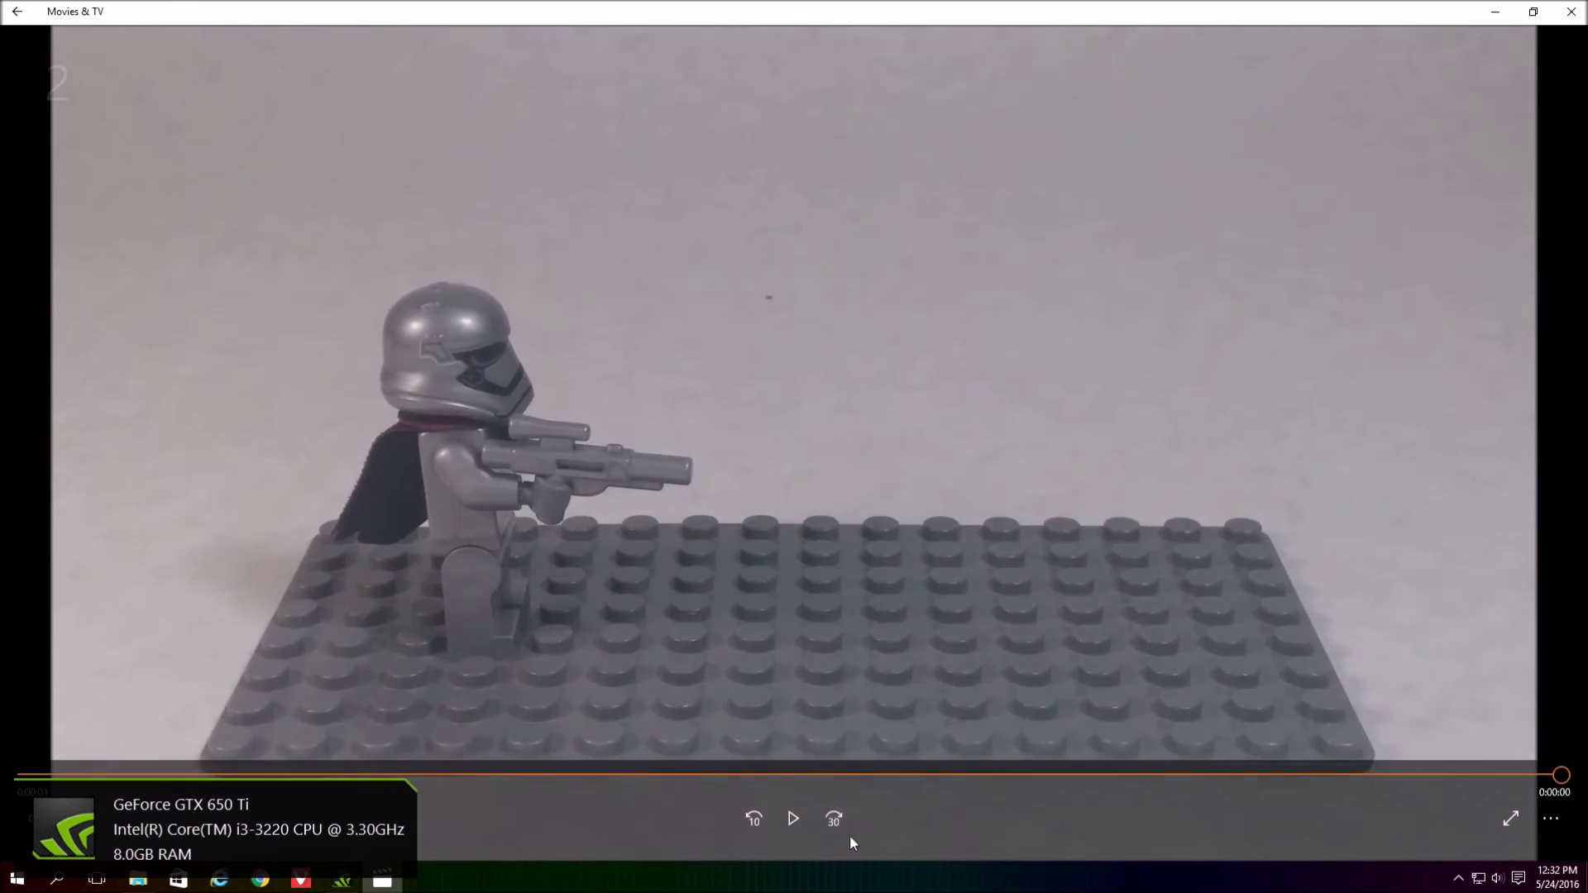
left_click(797, 826)
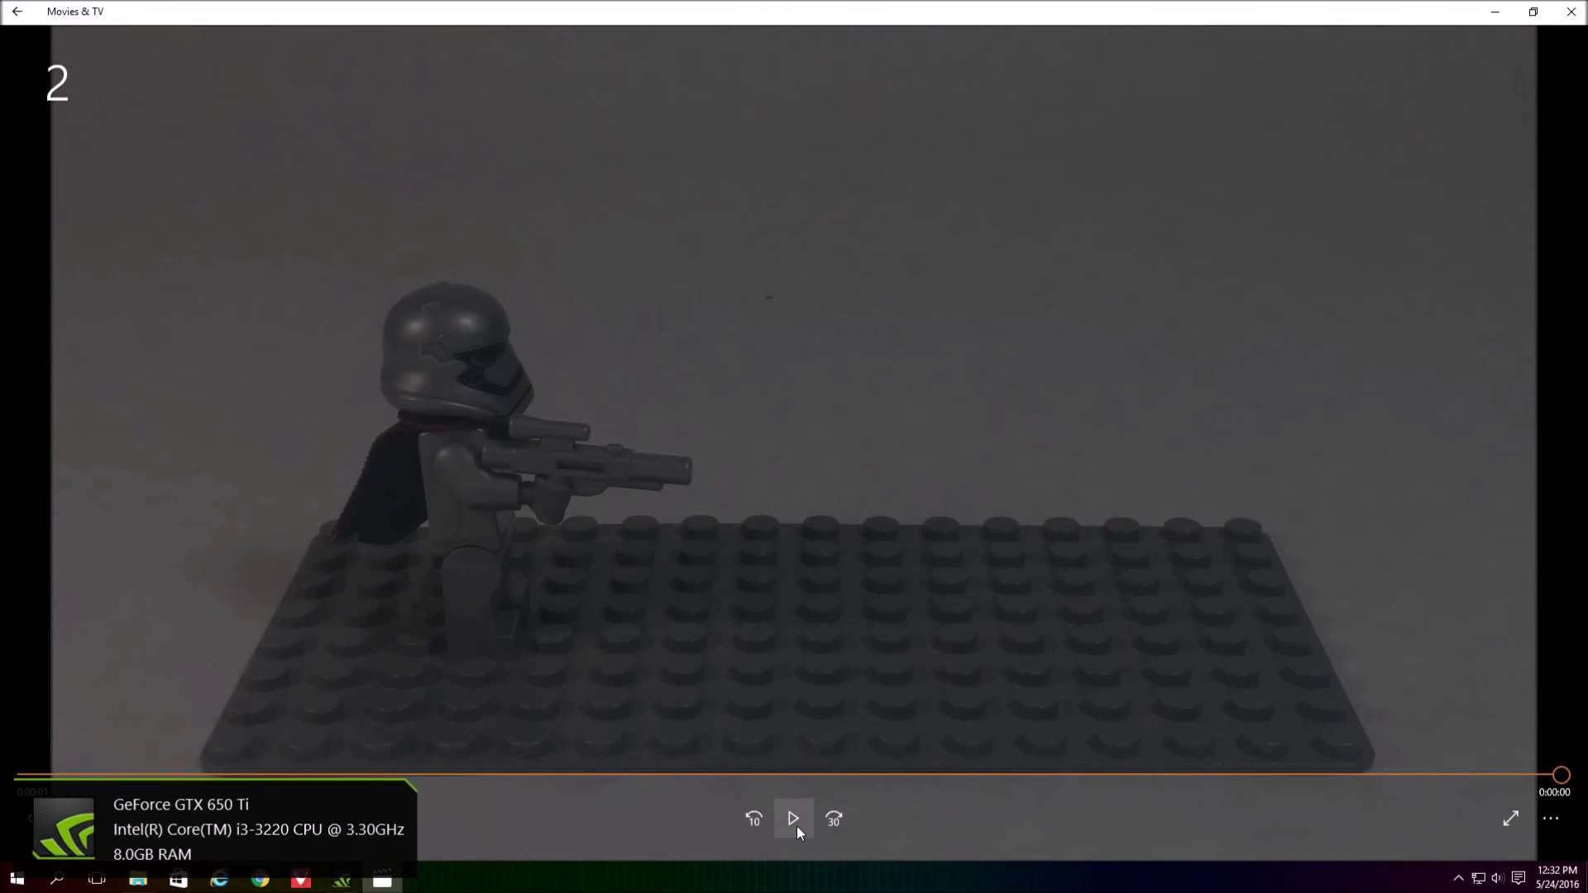
left_click(797, 826)
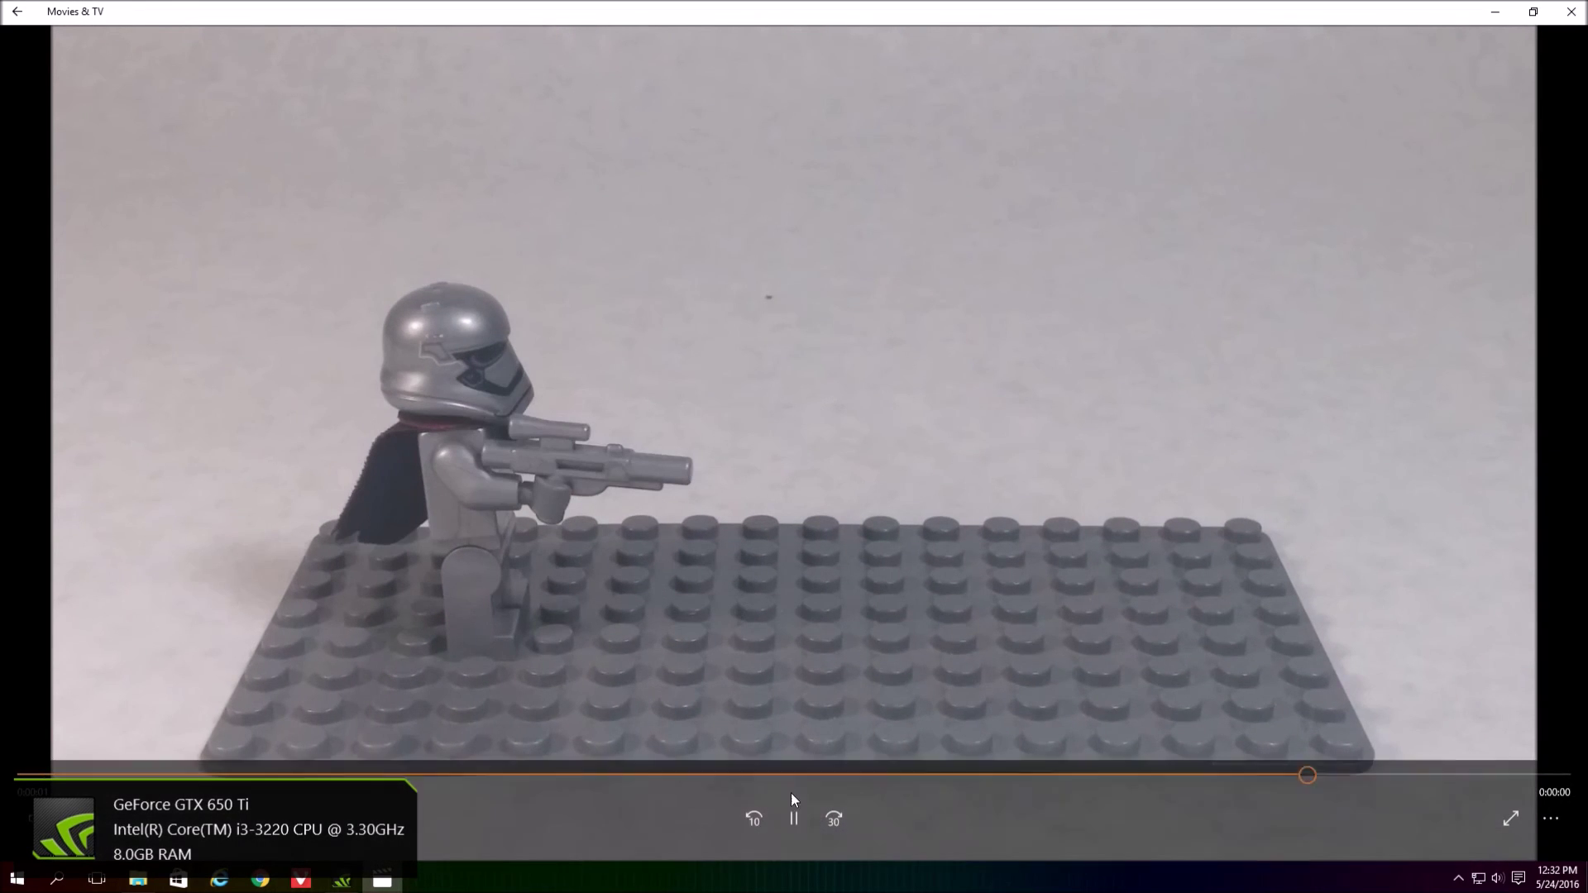
left_click(787, 816)
left_click(786, 816)
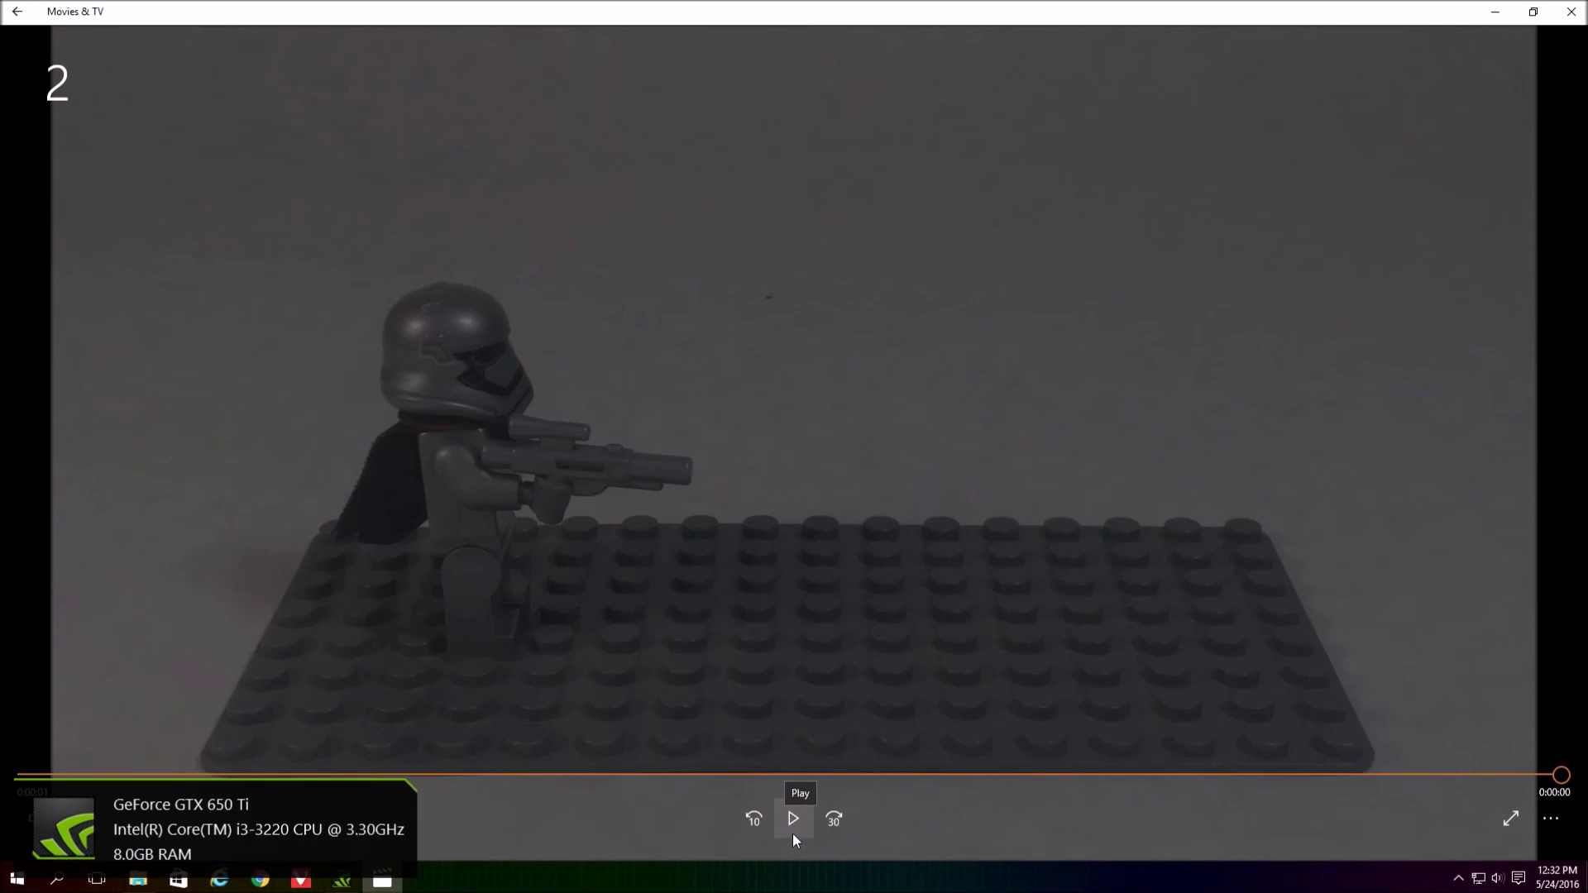
left_click(1567, 10)
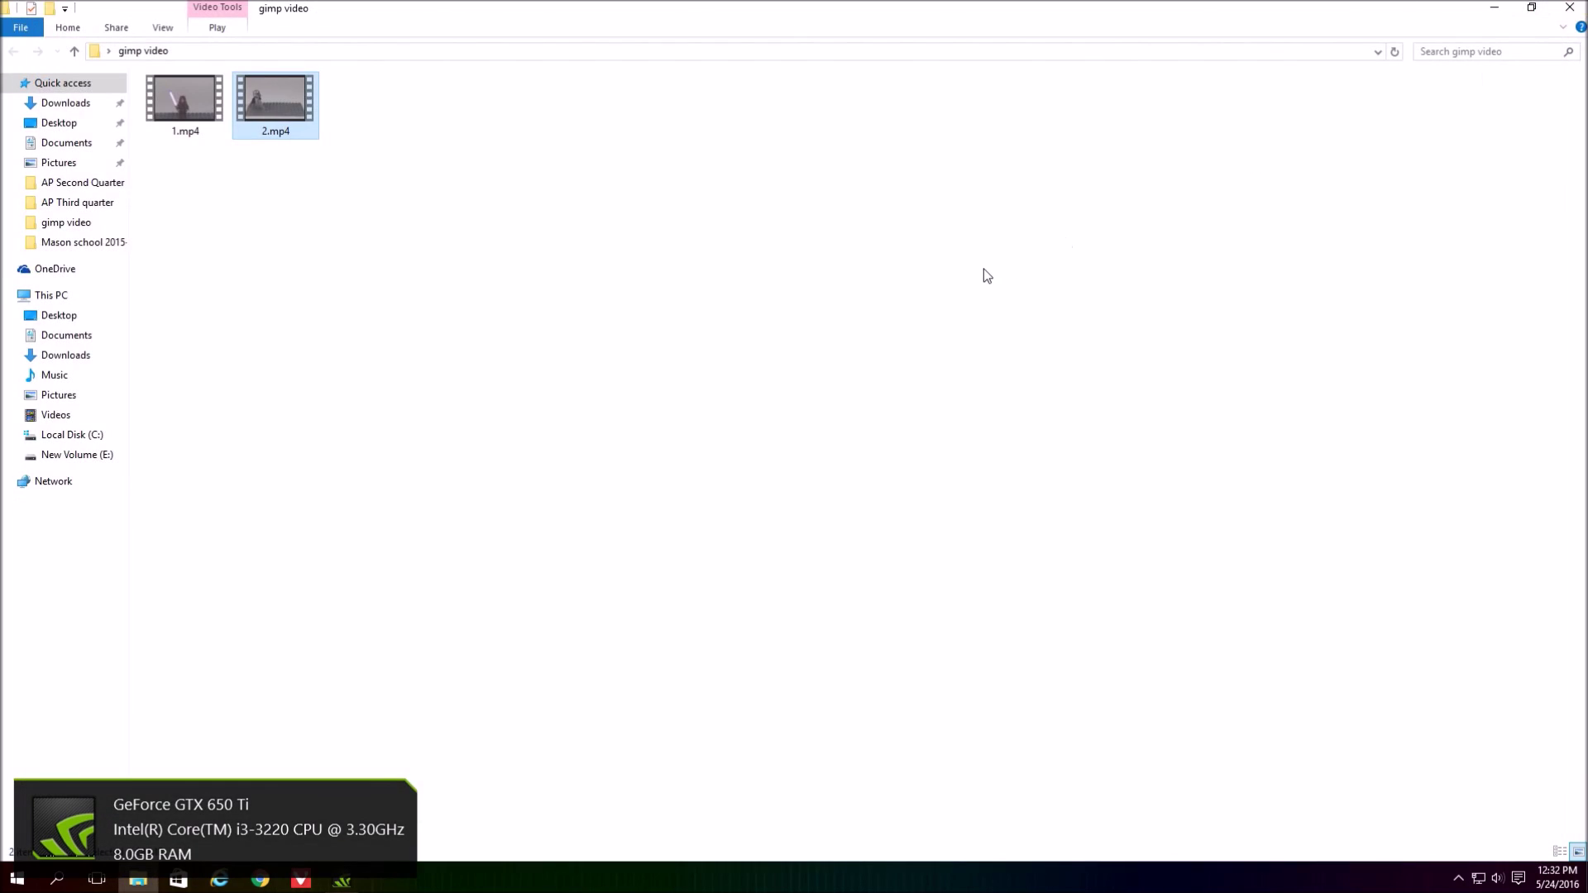